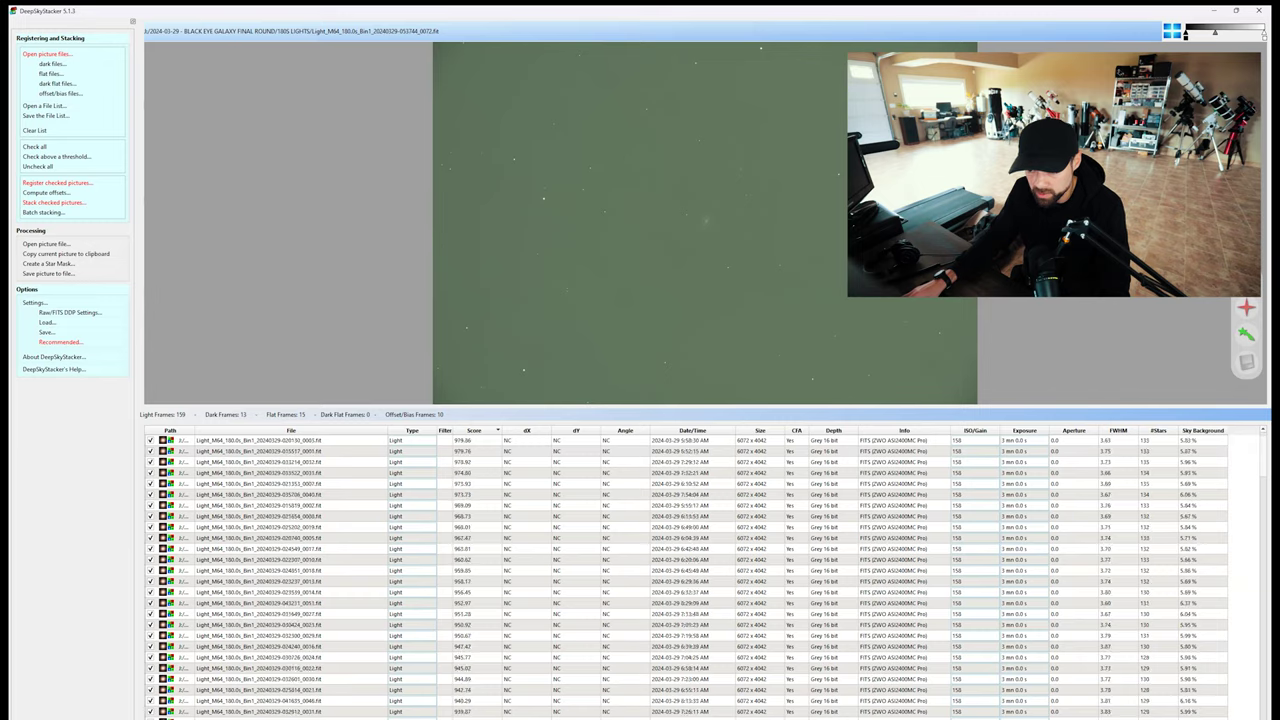
- Compare the highest-scoring light frame with the lowest-scoring one by previewing both from the score-sorted list
{"action": "scroll", "coordinate": [686, 575], "scroll_direction": "down", "scroll_amount": 10}
{"action": "scroll", "coordinate": [686, 575], "scroll_direction": "down", "scroll_amount": 8}
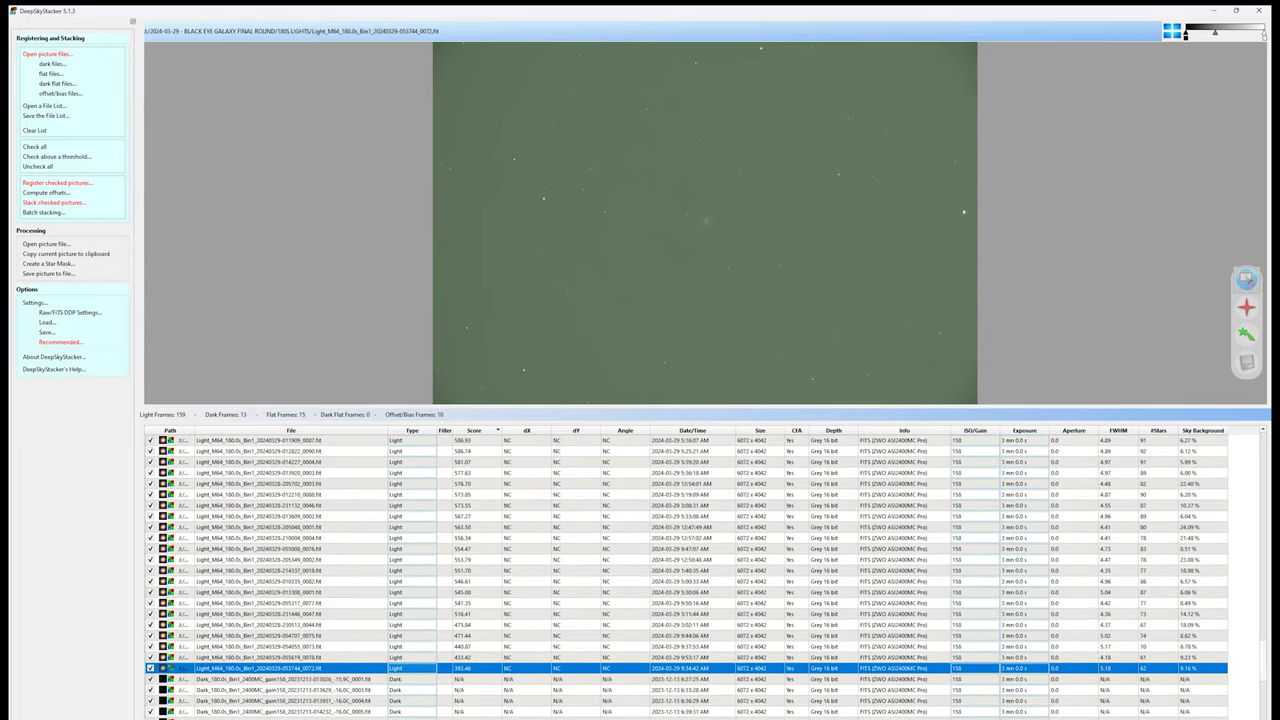
{"action": "scroll", "coordinate": [686, 575], "scroll_direction": "up", "scroll_amount": 18}
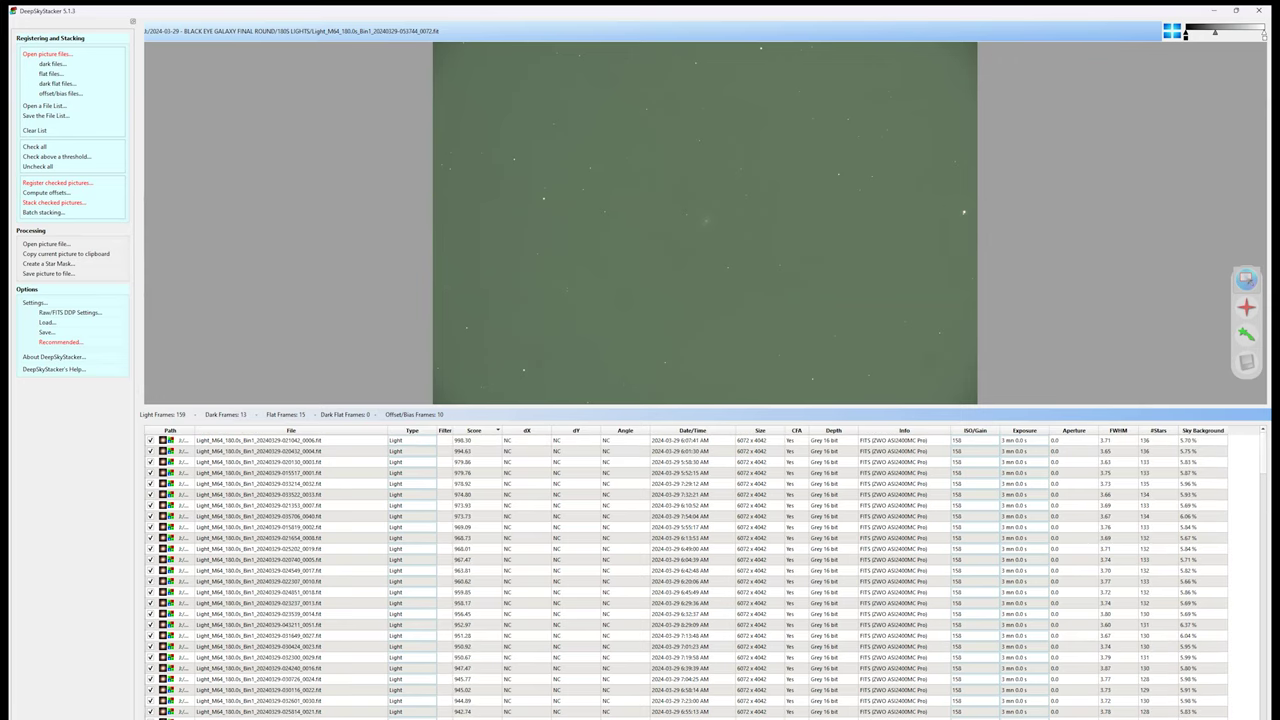
{"action": "left_click", "coordinate": [650, 440]}
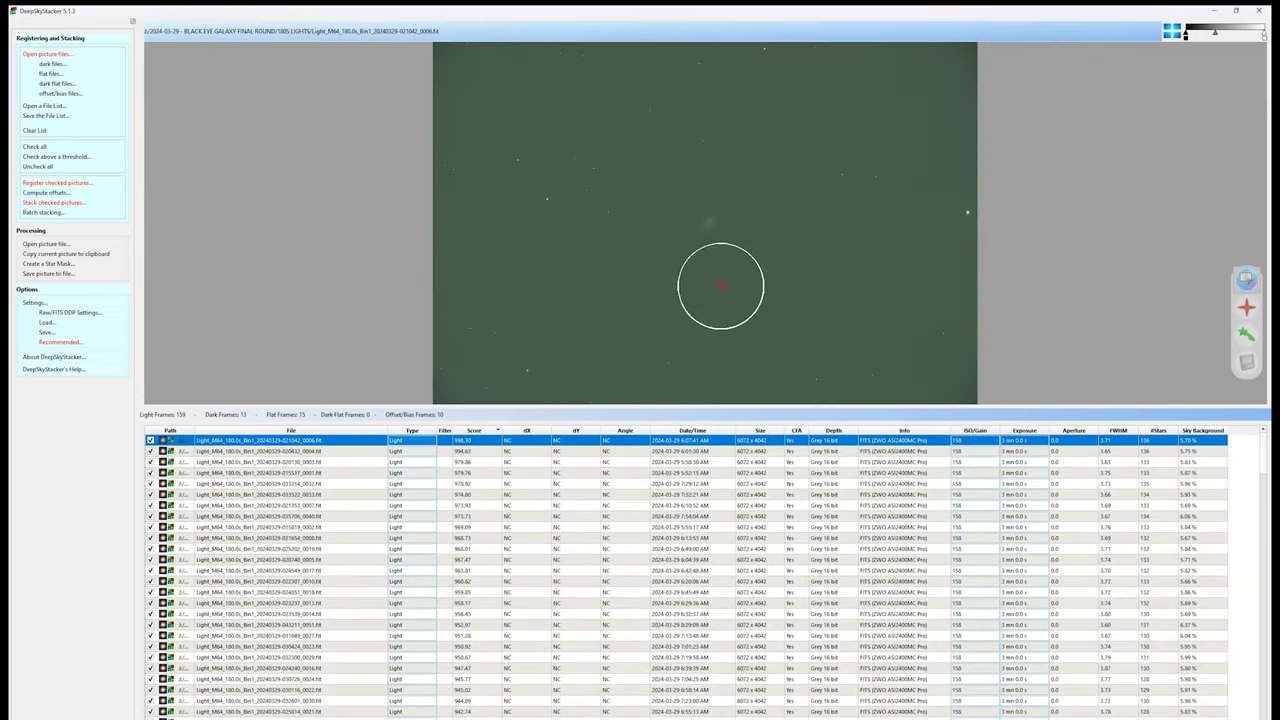
{"action": "scroll", "coordinate": [686, 575], "scroll_direction": "down", "scroll_amount": 10}
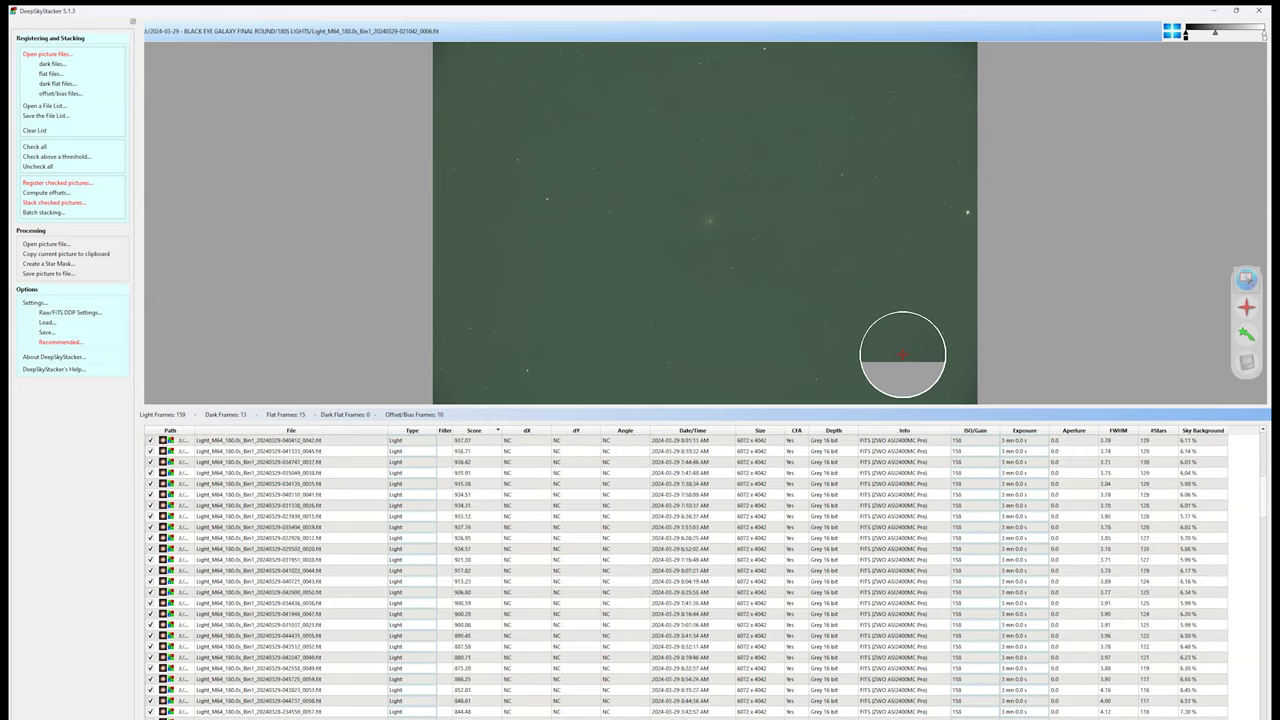
{"action": "scroll", "coordinate": [686, 575], "scroll_direction": "down", "scroll_amount": 12}
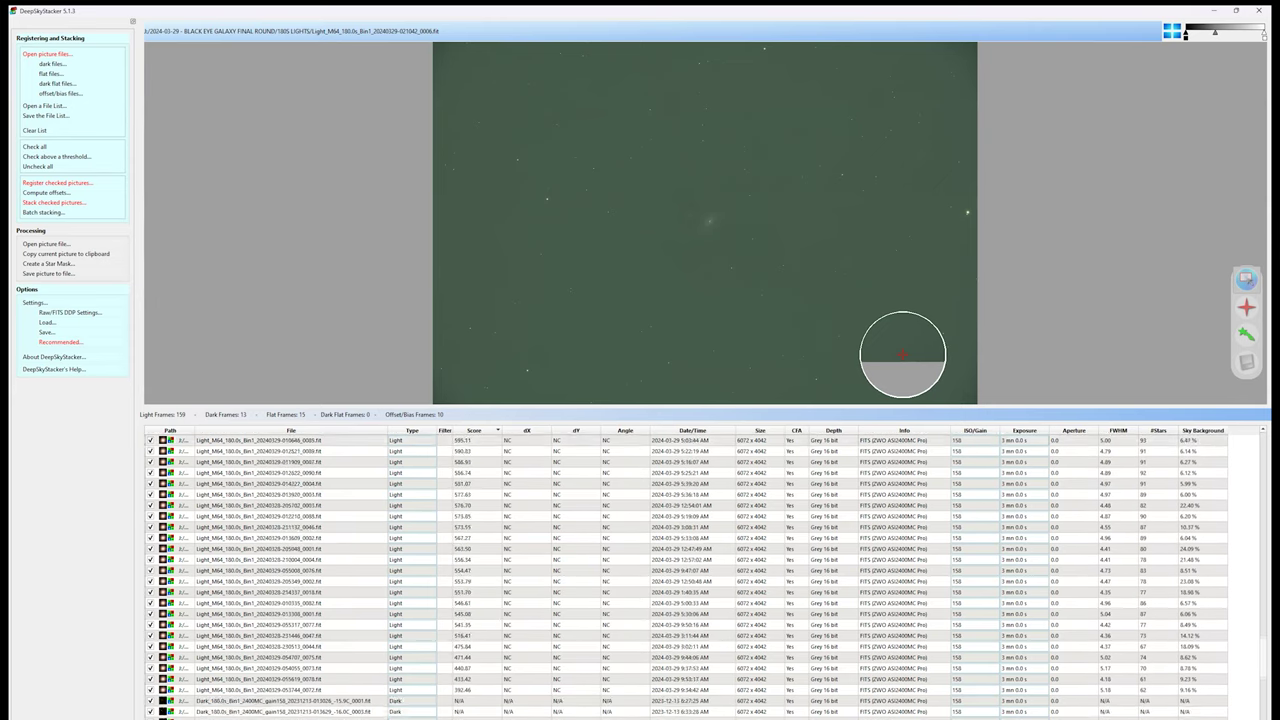
{"action": "scroll", "coordinate": [686, 575], "scroll_direction": "down", "scroll_amount": 3}
{"action": "left_click", "coordinate": [260, 679]}
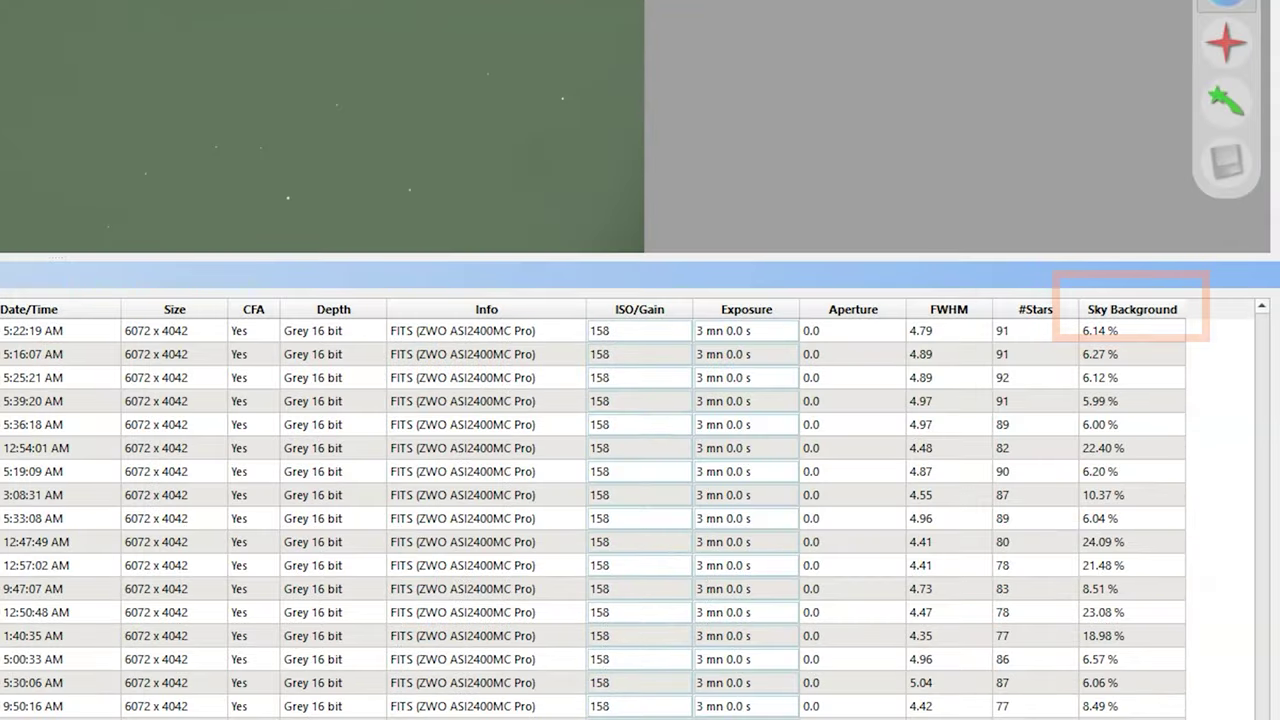
- Sort the frames by sky background, highest first, and remove the twelve light frames above 18 % from the list
{"action": "scroll", "coordinate": [593, 519], "scroll_direction": "up", "scroll_amount": 15}
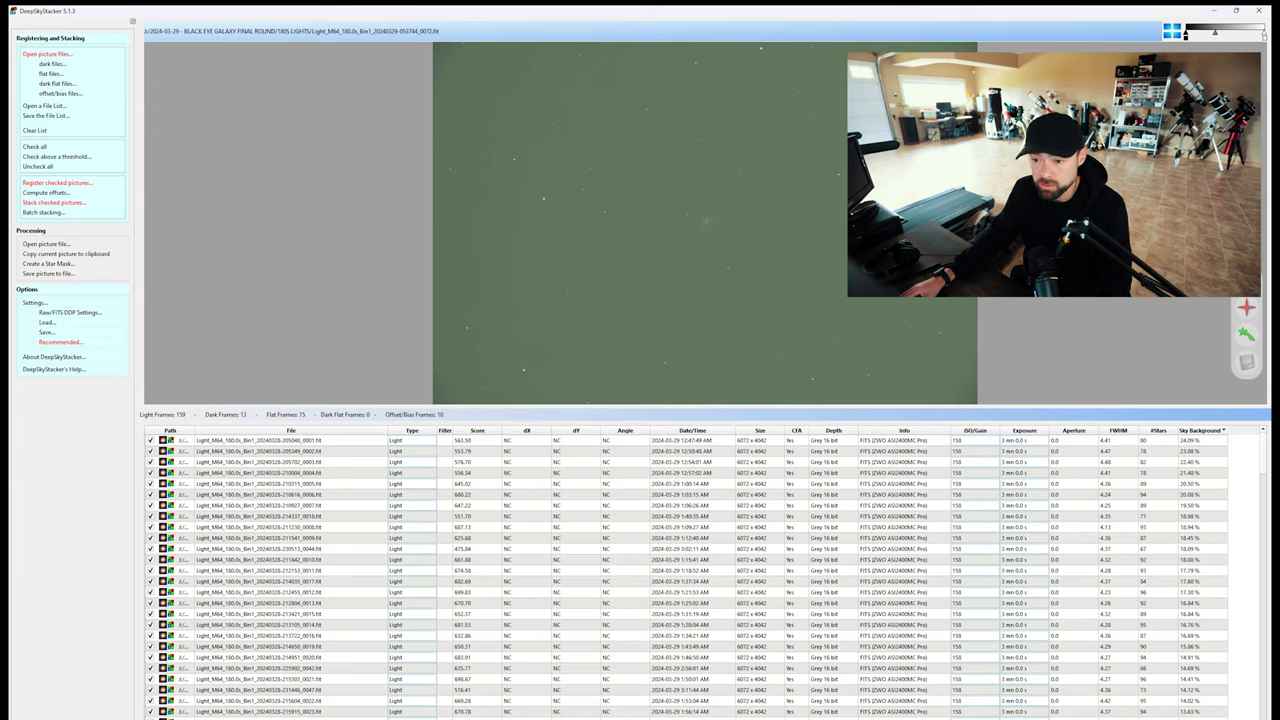
{"action": "left_click", "coordinate": [410, 441]}
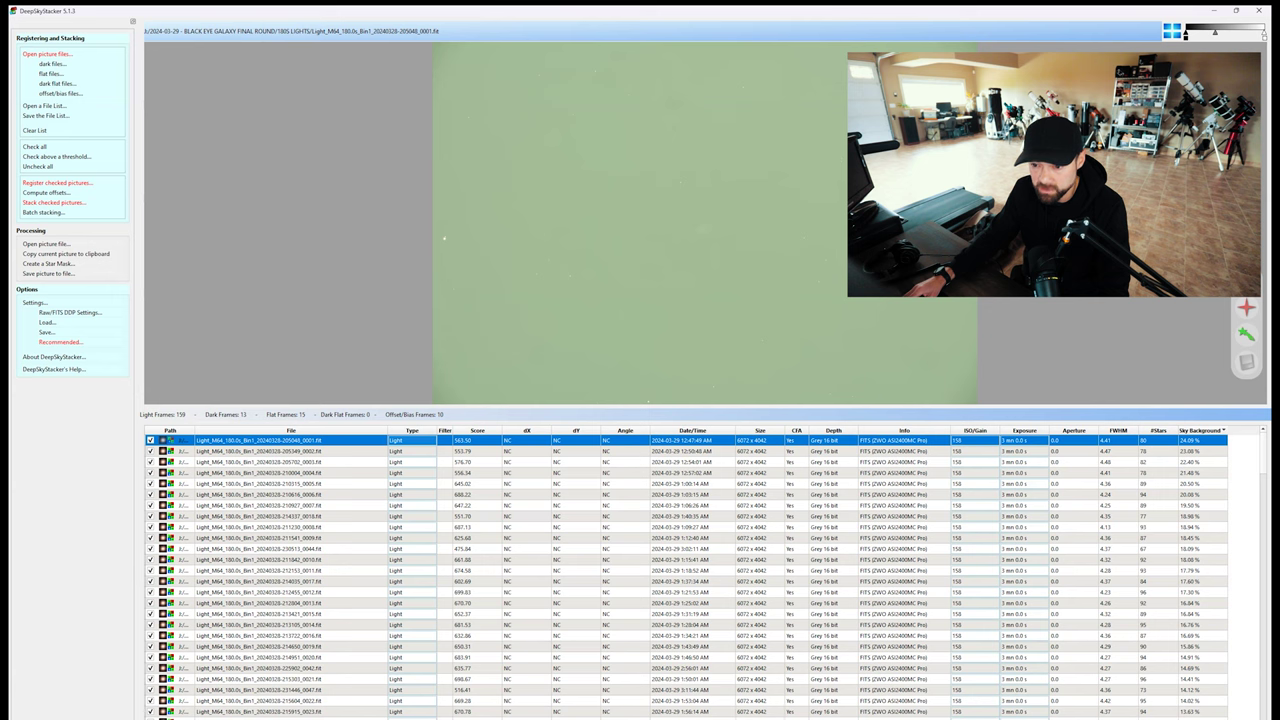
{"action": "left_click", "coordinate": [322, 559], "text": "shift"}
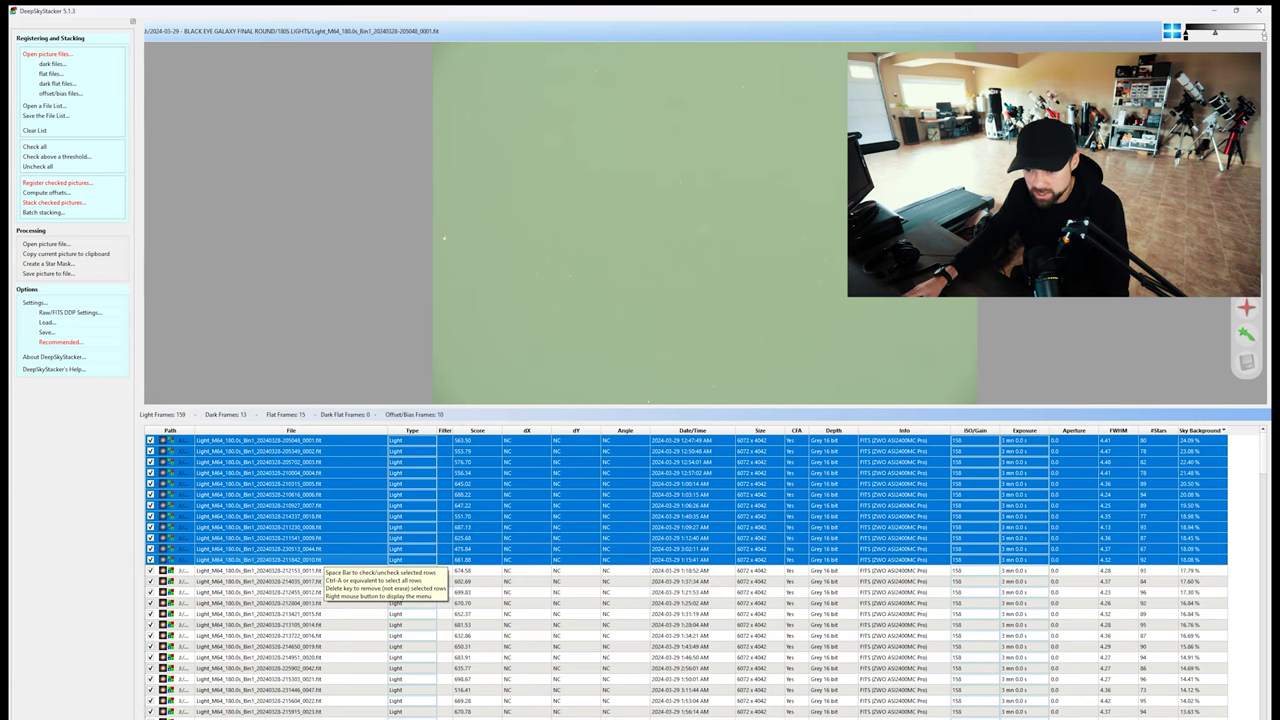
{"action": "right_click", "coordinate": [326, 550]}
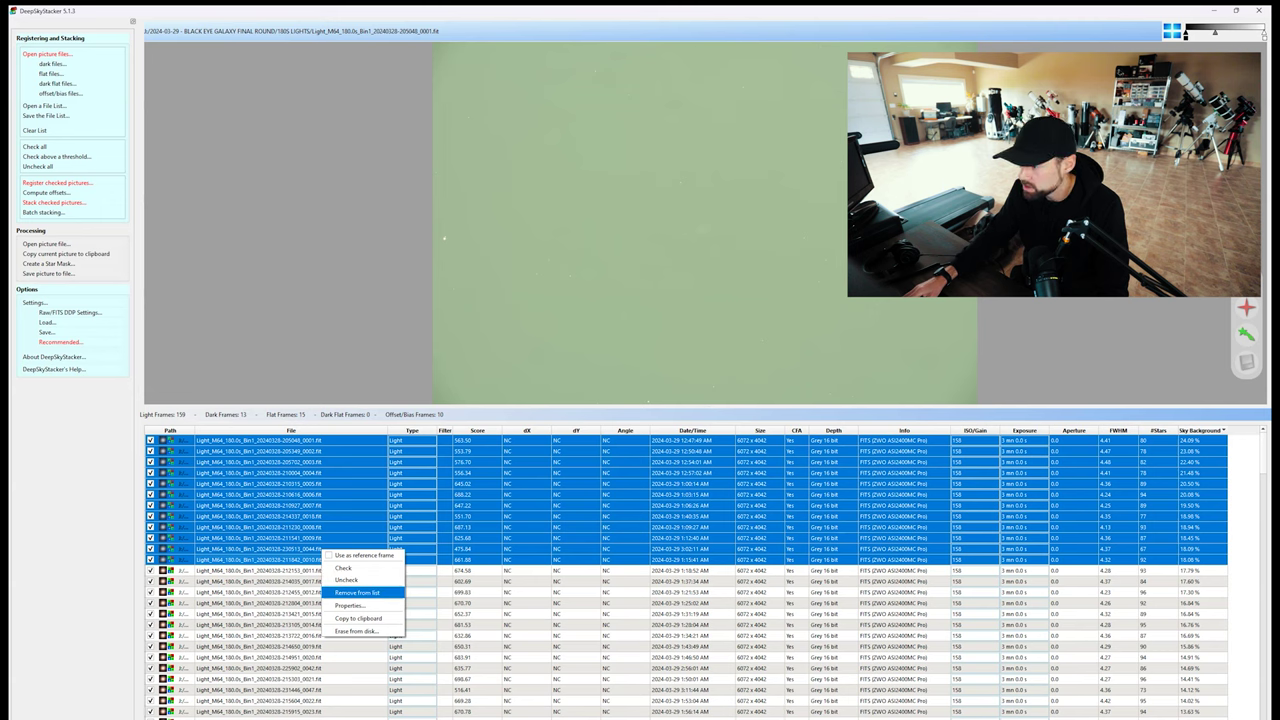
{"action": "left_click", "coordinate": [357, 592]}
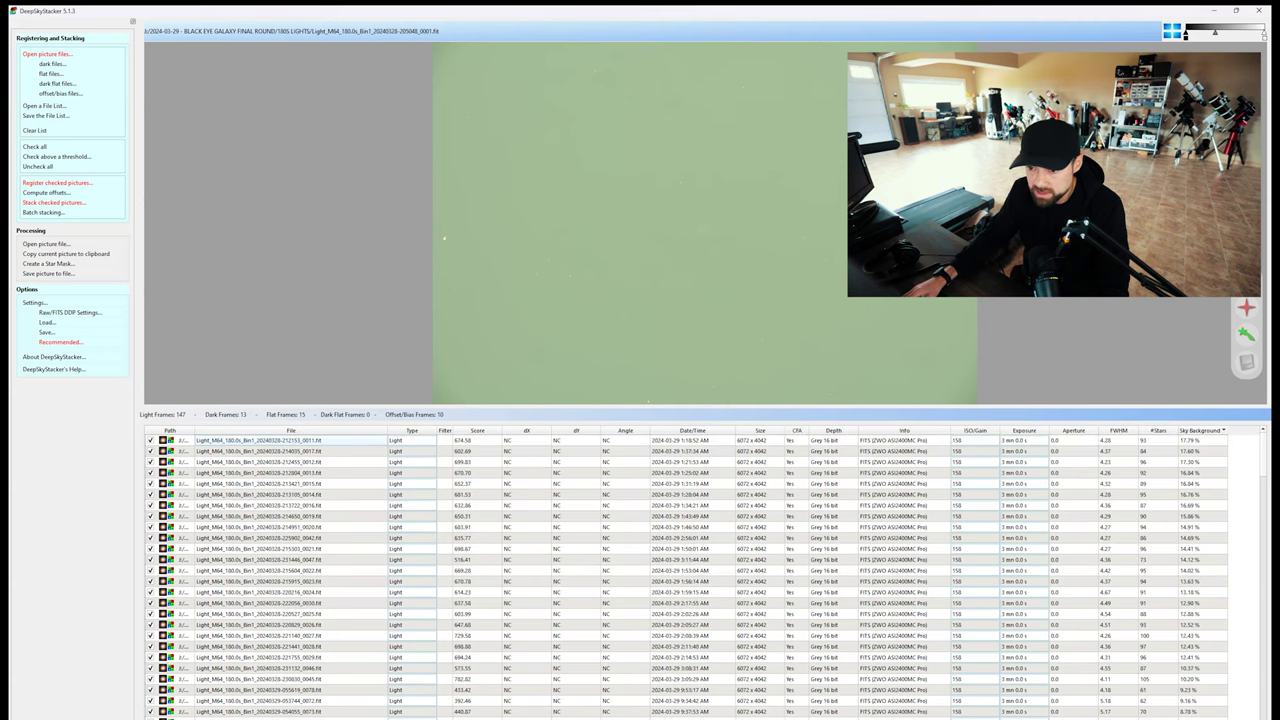
- Preview light frames with high, medium and low sky background to compare how bright their skies look
{"action": "left_click", "coordinate": [291, 440]}
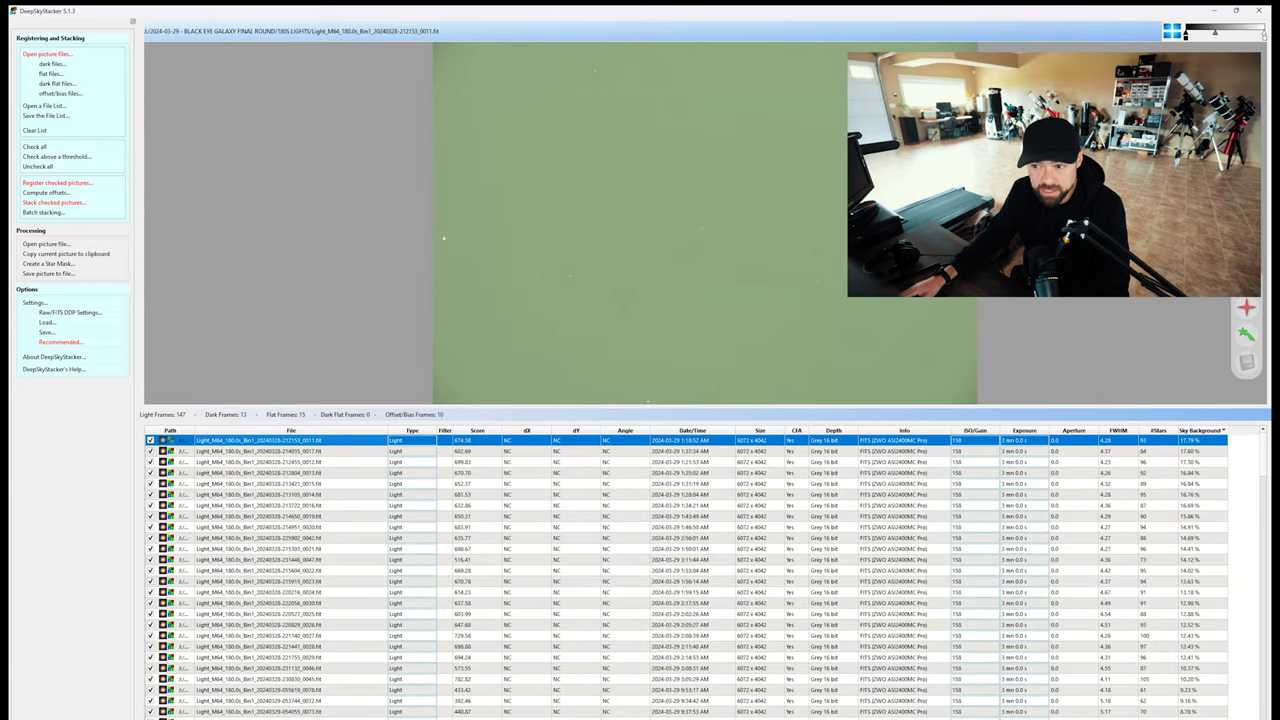
{"action": "scroll", "coordinate": [686, 575], "scroll_direction": "down", "scroll_amount": 9}
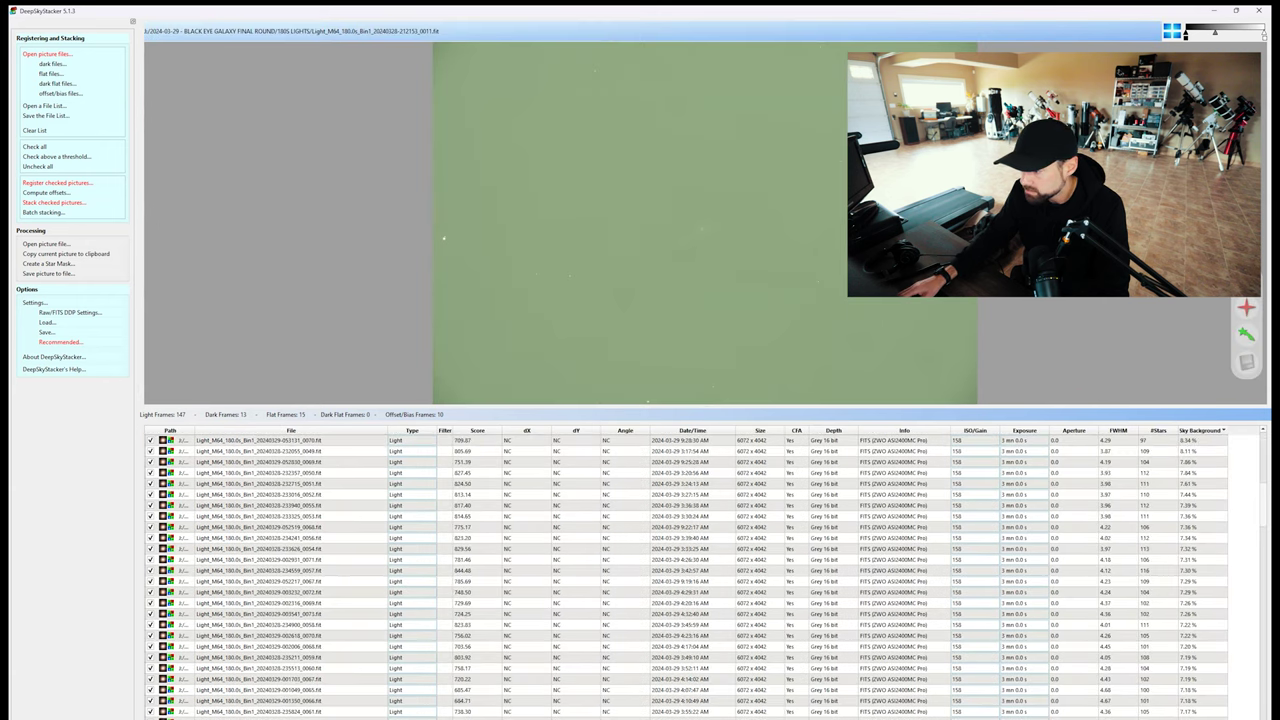
{"action": "left_click", "coordinate": [291, 657]}
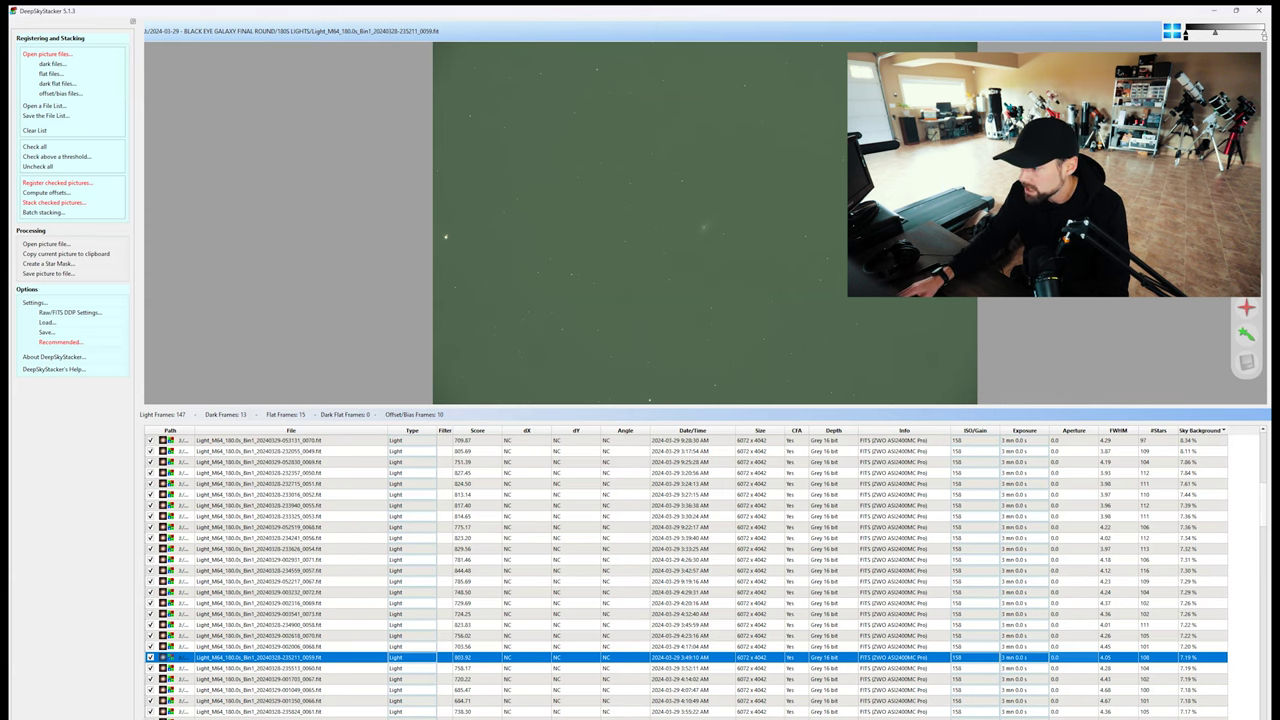
{"action": "scroll", "coordinate": [685, 575], "scroll_direction": "up", "scroll_amount": 5}
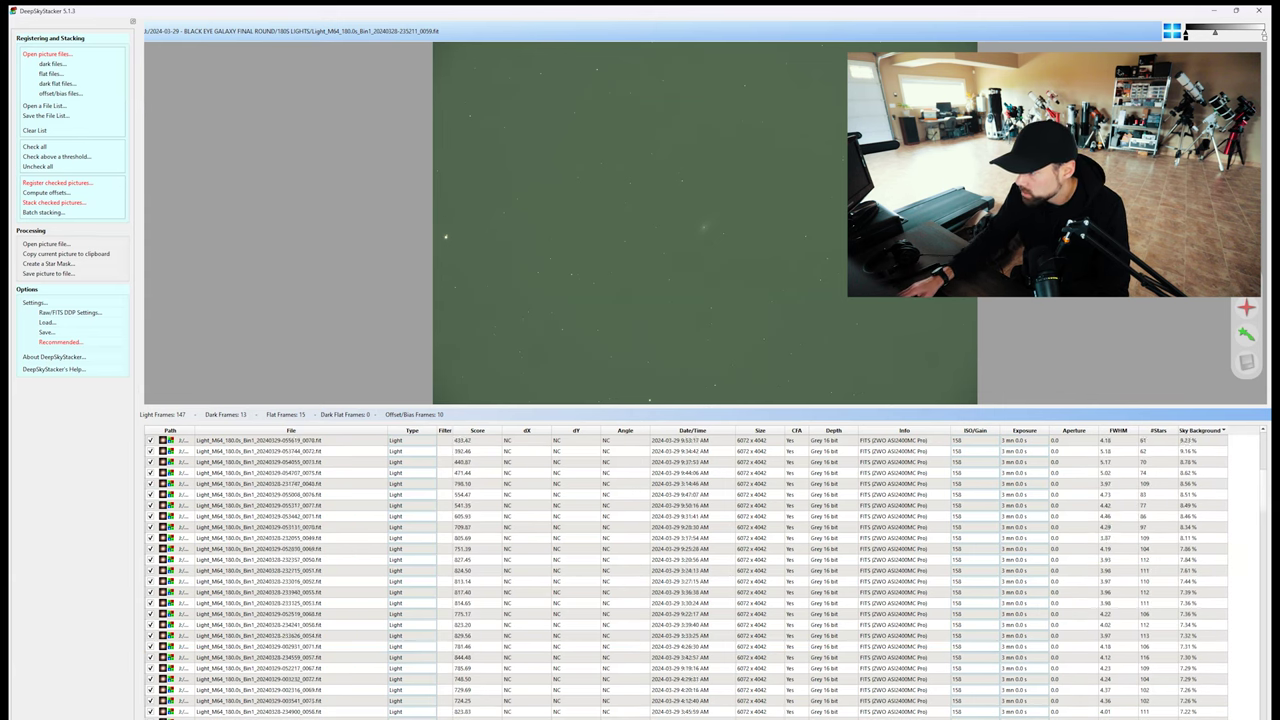
{"action": "scroll", "coordinate": [685, 575], "scroll_direction": "down", "scroll_amount": 10}
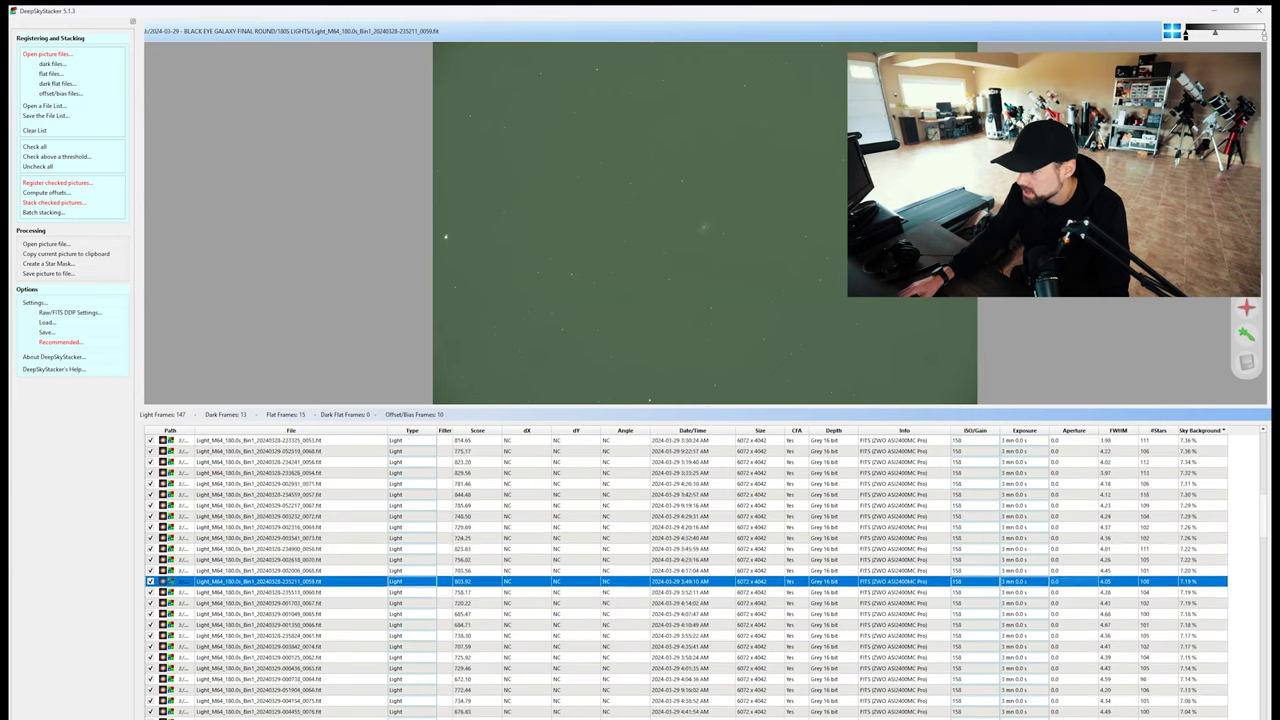
{"action": "scroll", "coordinate": [685, 575], "scroll_direction": "down", "scroll_amount": 6}
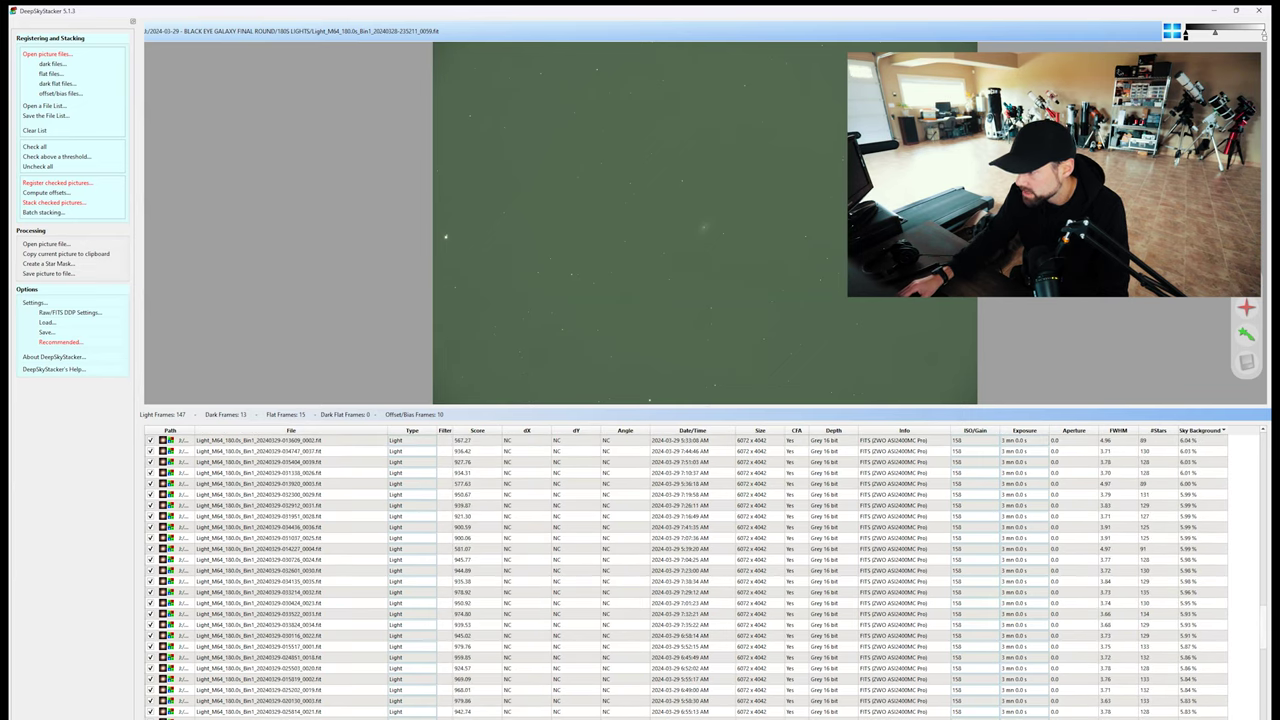
{"action": "left_click", "coordinate": [685, 613]}
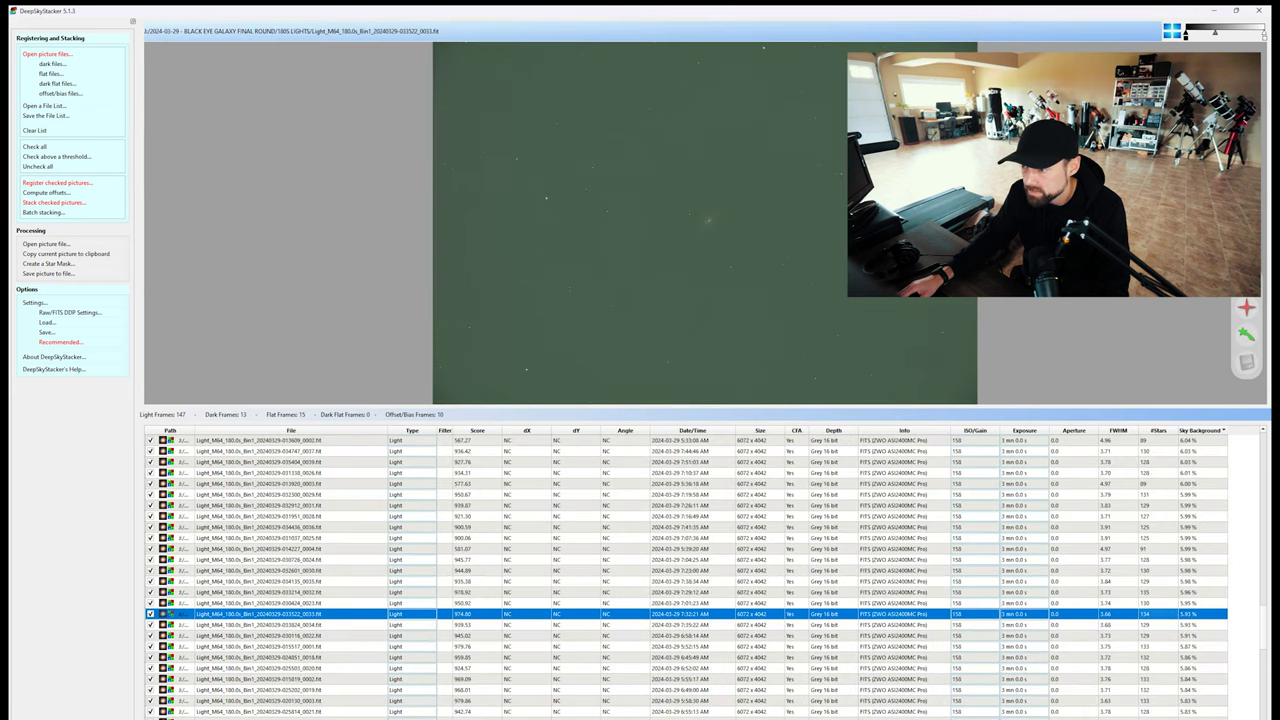
- Remove the light frames with sky background from 17.79 % down to 12.41 % from the list
{"action": "scroll", "coordinate": [685, 575], "scroll_direction": "up", "scroll_amount": 6}
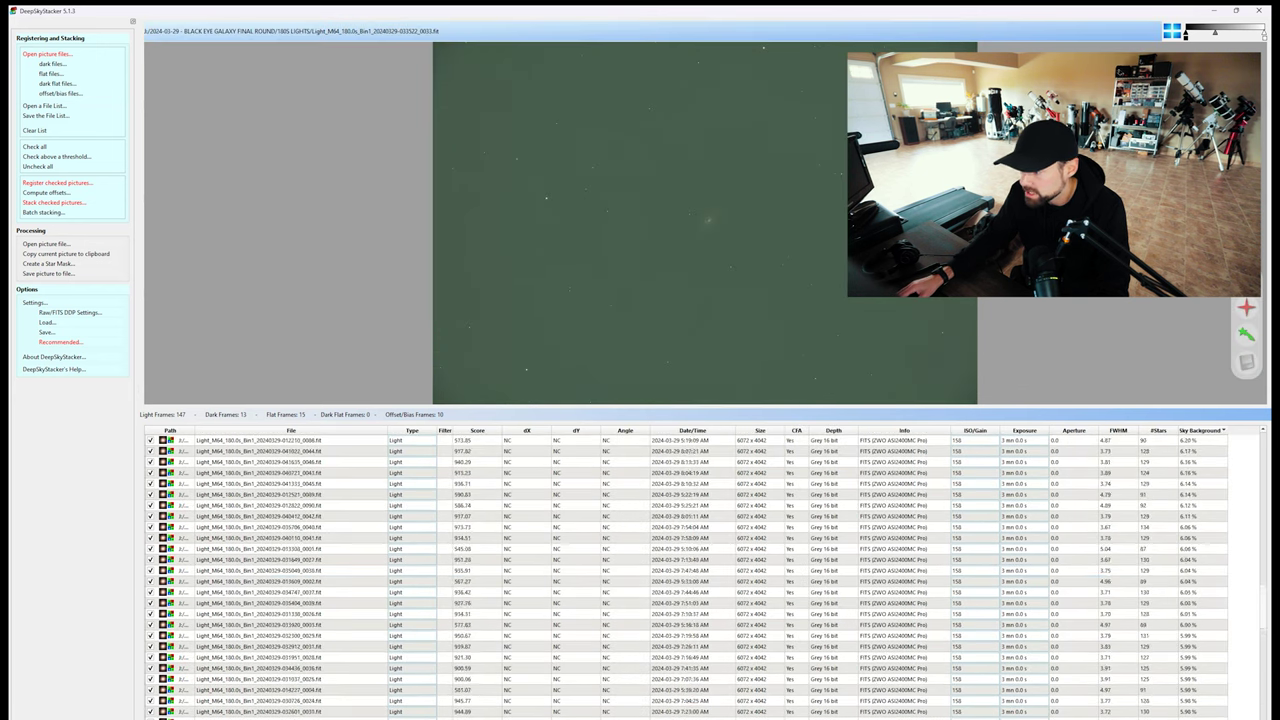
{"action": "scroll", "coordinate": [685, 575], "scroll_direction": "up", "scroll_amount": 2}
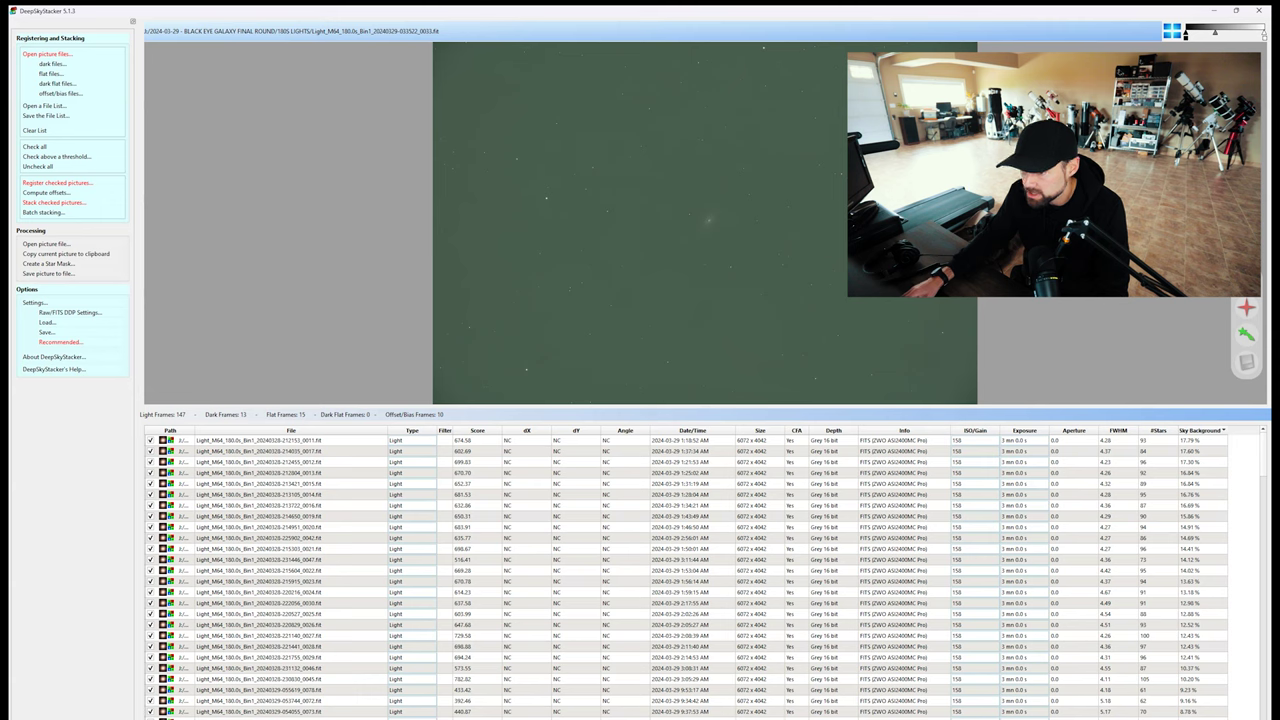
{"action": "left_click", "coordinate": [258, 440]}
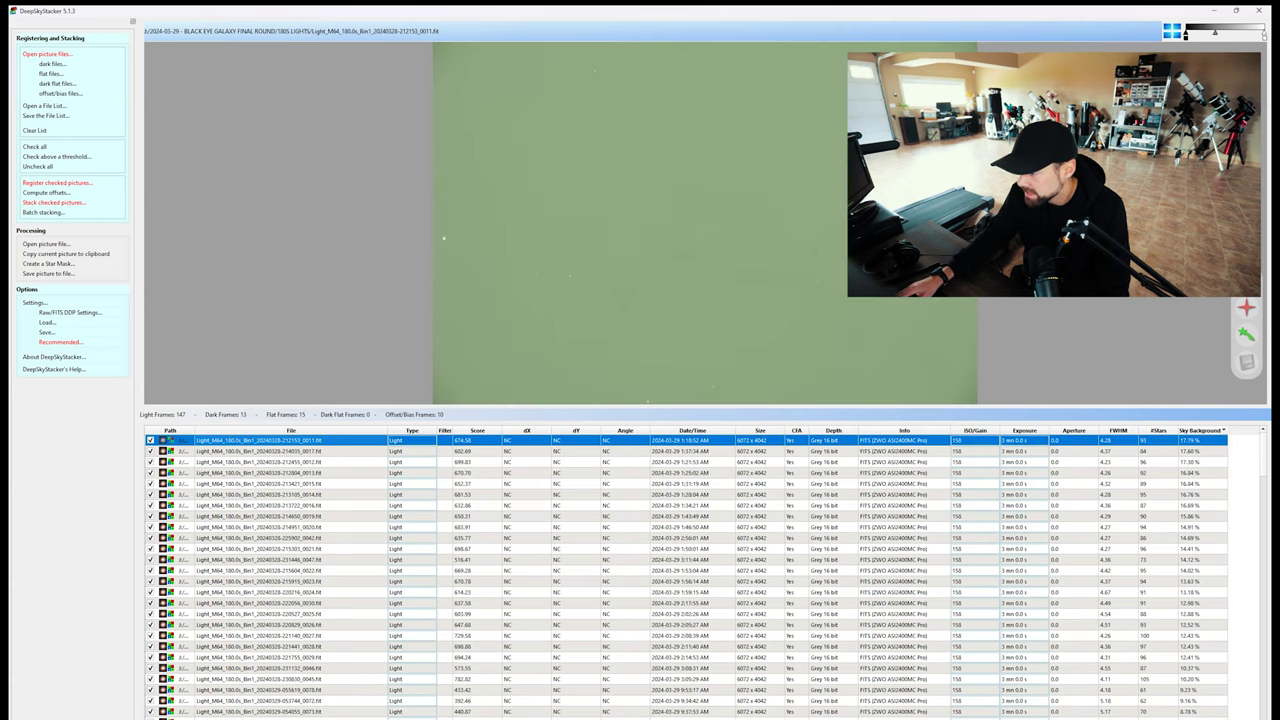
{"action": "left_click", "coordinate": [258, 657], "text": "shift"}
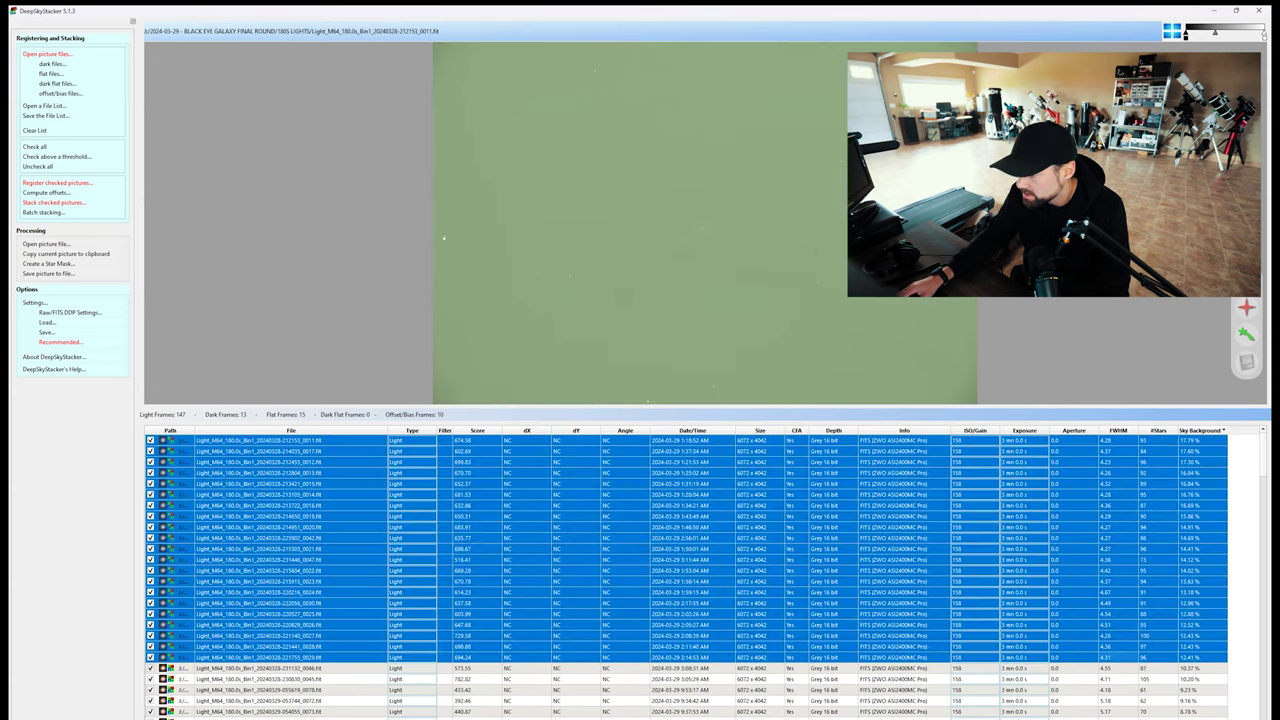
{"action": "right_click", "coordinate": [1114, 650]}
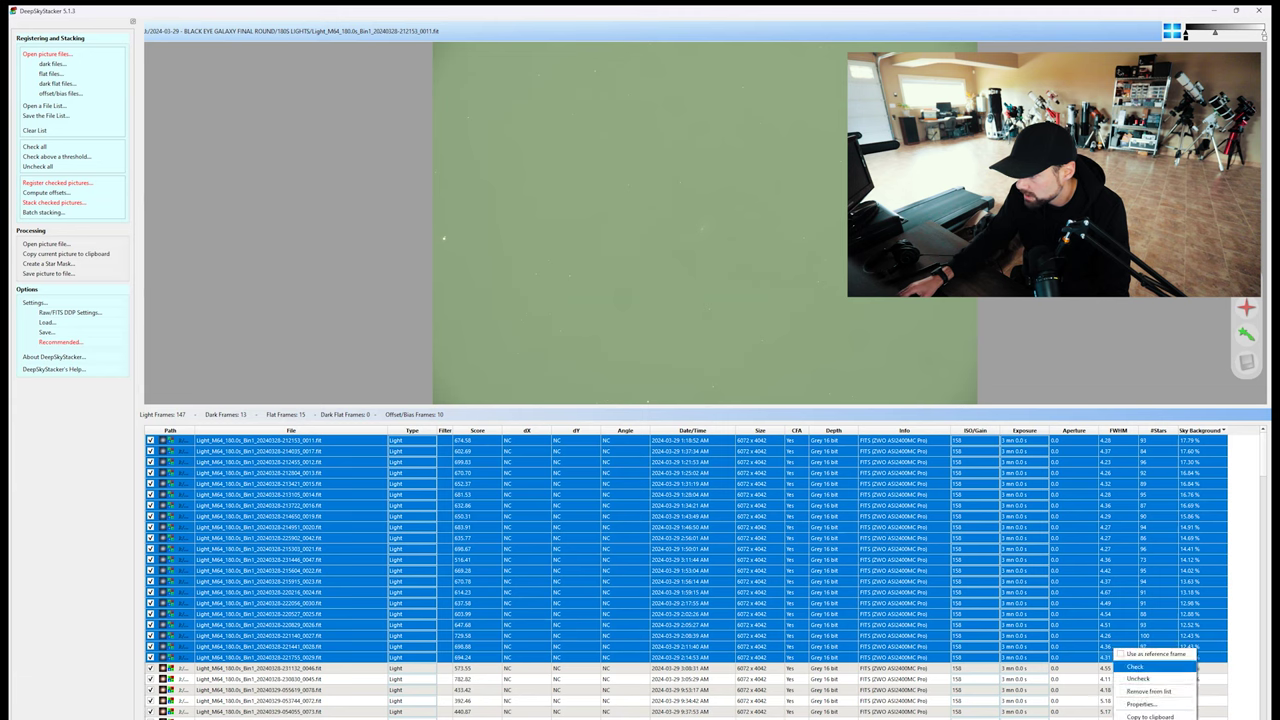
{"action": "left_click", "coordinate": [1150, 690]}
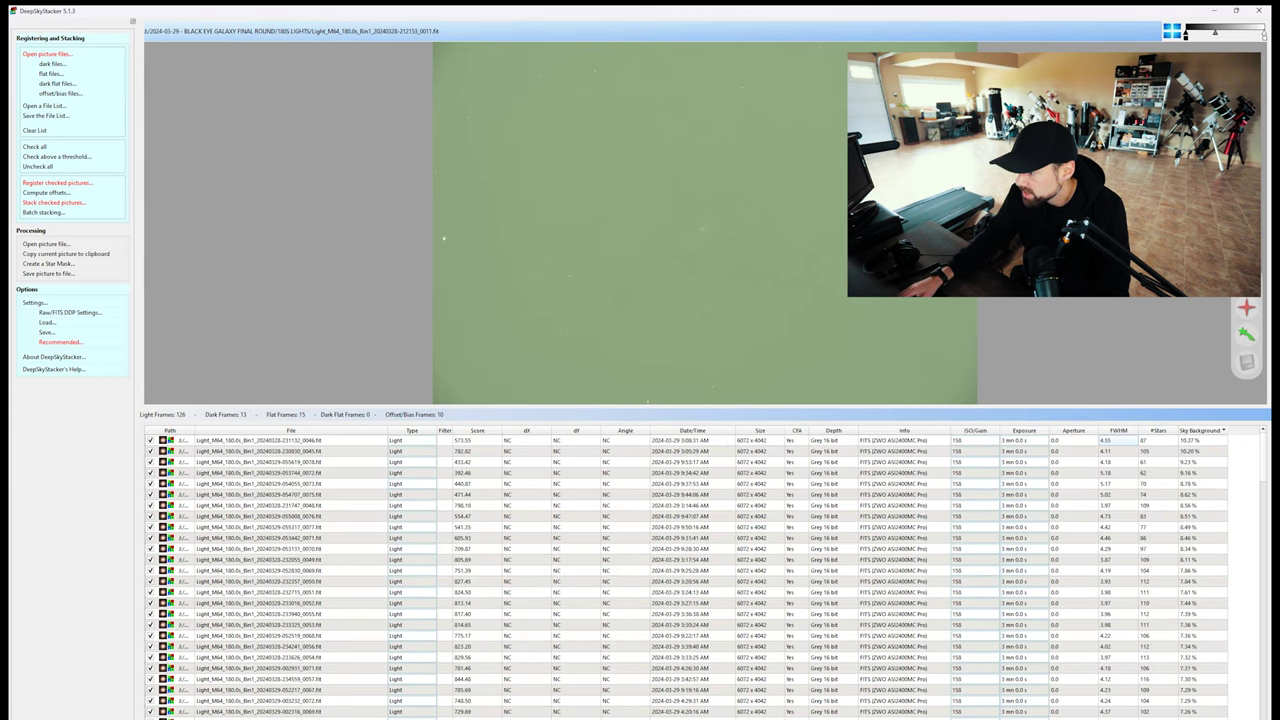
- Remove the two remaining light frames with sky background above 10 % from the list
{"action": "left_click", "coordinate": [1118, 451]}
{"action": "left_click", "coordinate": [1118, 440], "text": "shift"}
{"action": "right_click", "coordinate": [978, 436]}
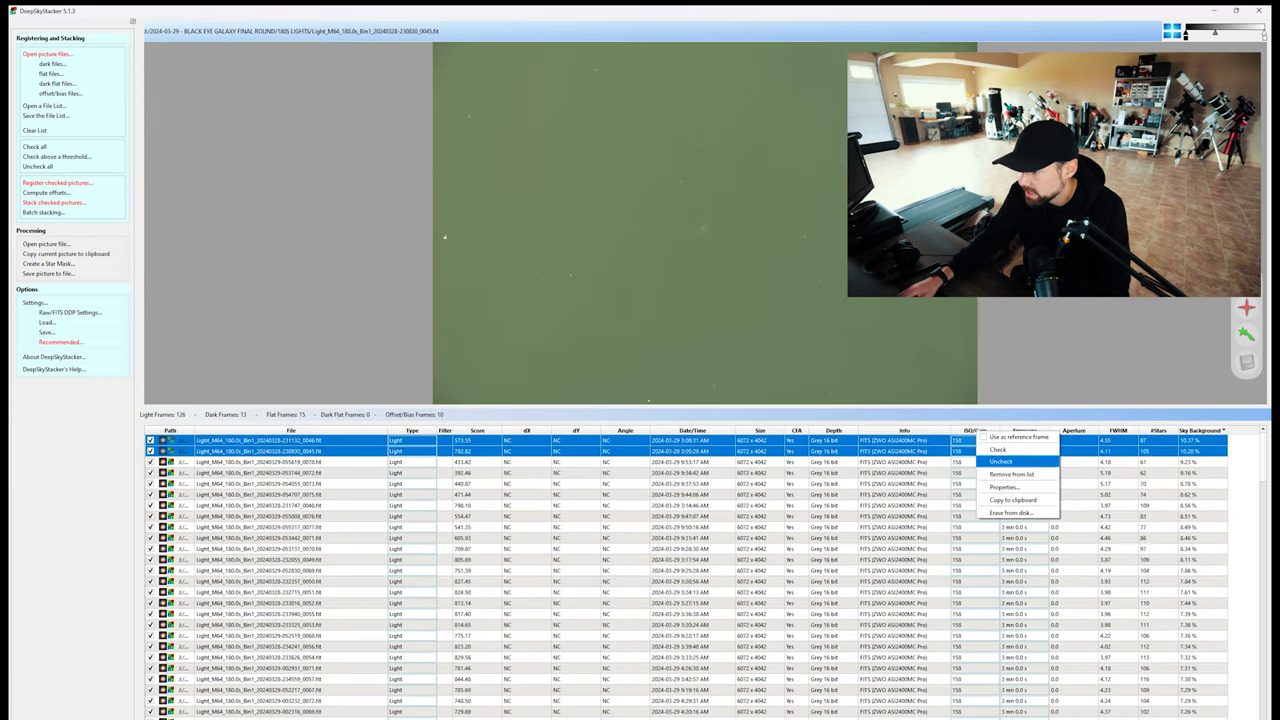
{"action": "left_click", "coordinate": [1010, 473]}
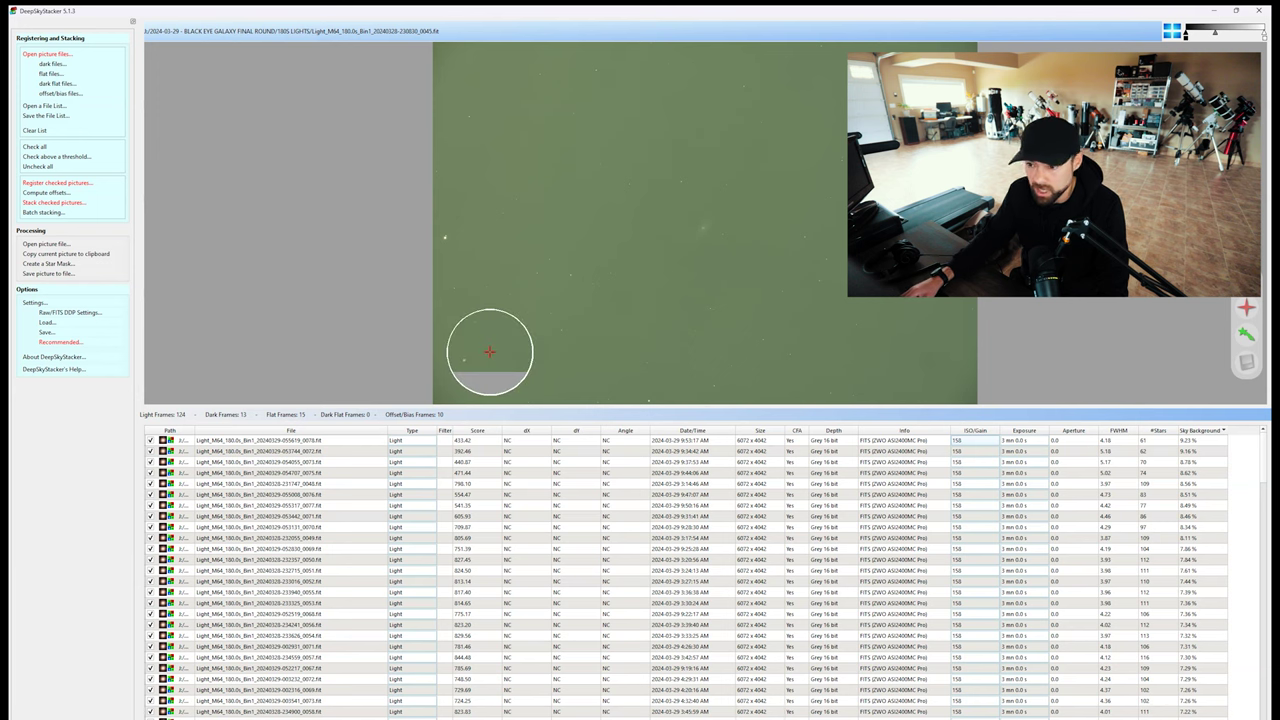
- Preview the remaining light frame with the highest sky background and sort the frames by star count, highest first
{"action": "left_click", "coordinate": [690, 440]}
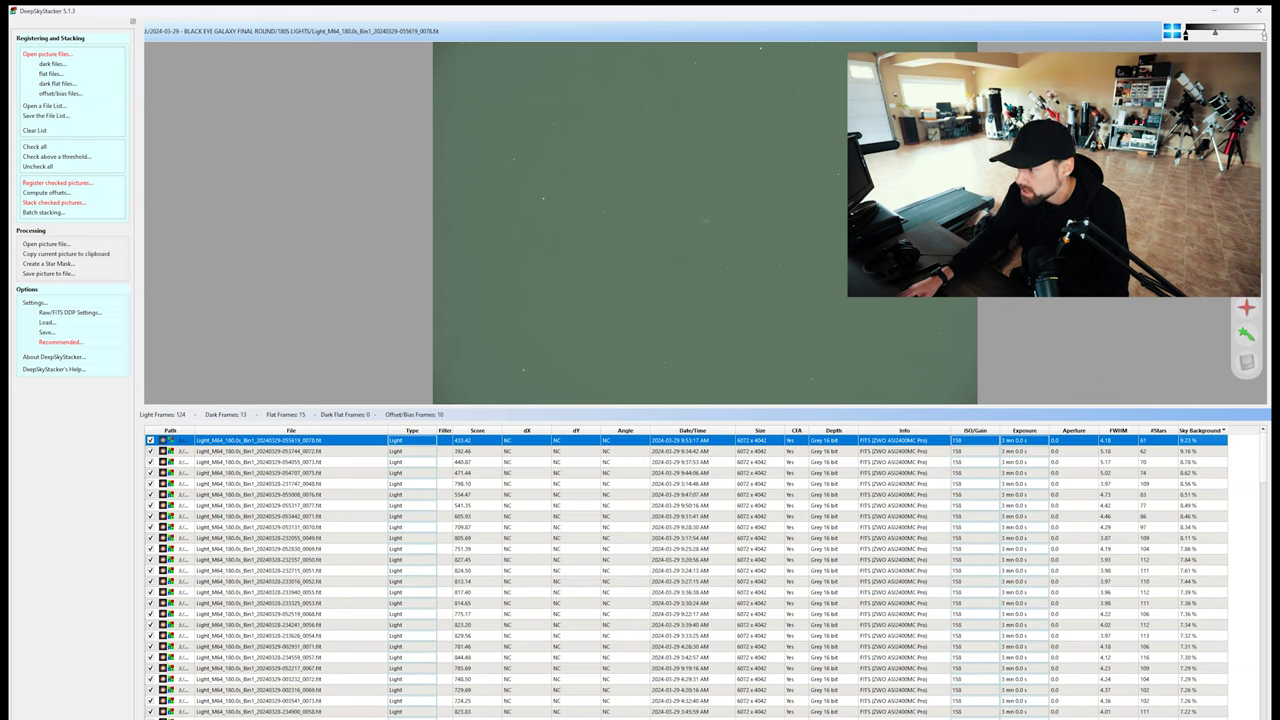
{"action": "left_click", "coordinate": [1158, 430]}
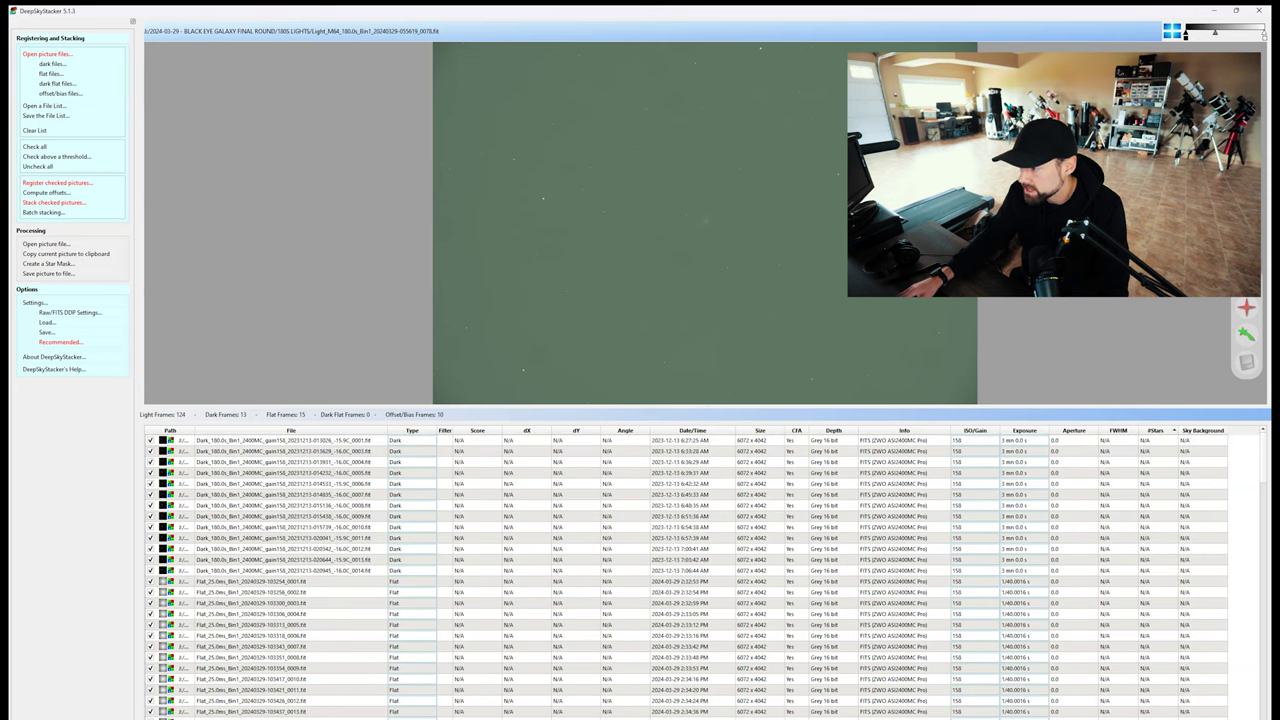
{"action": "left_click", "coordinate": [1158, 430]}
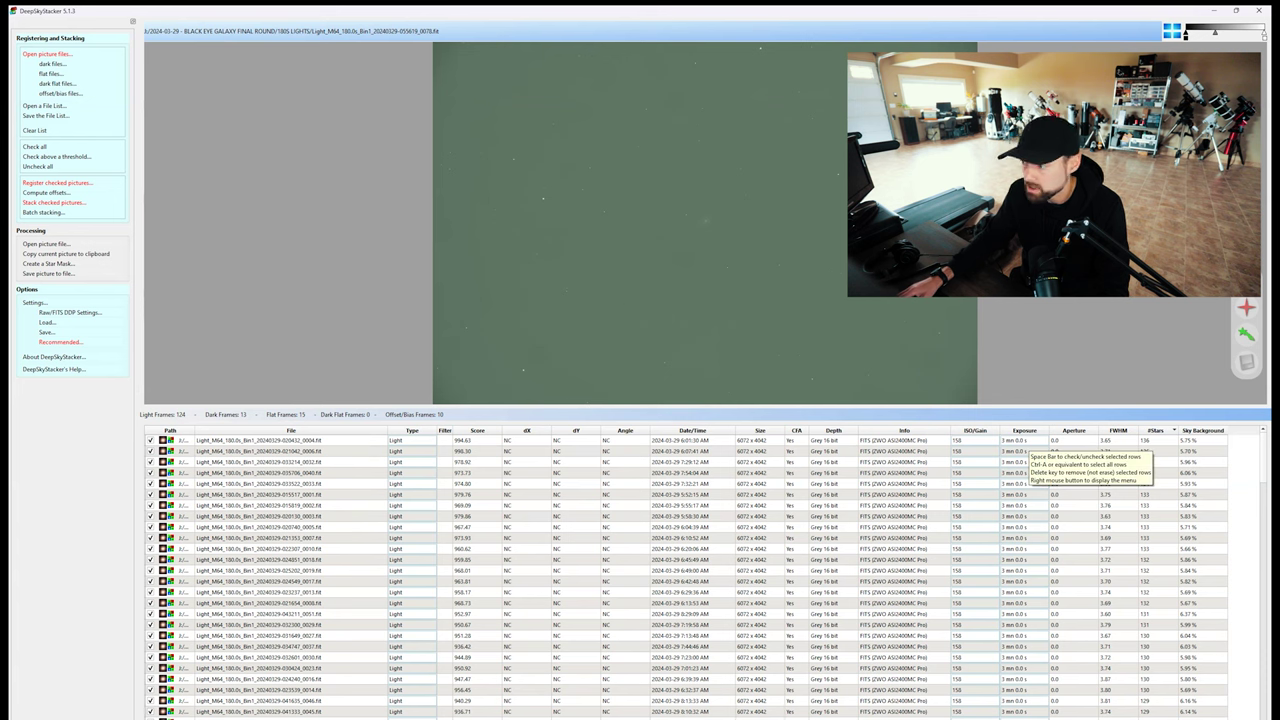
{"action": "scroll", "coordinate": [1264, 455], "scroll_direction": "down", "scroll_amount": 10}
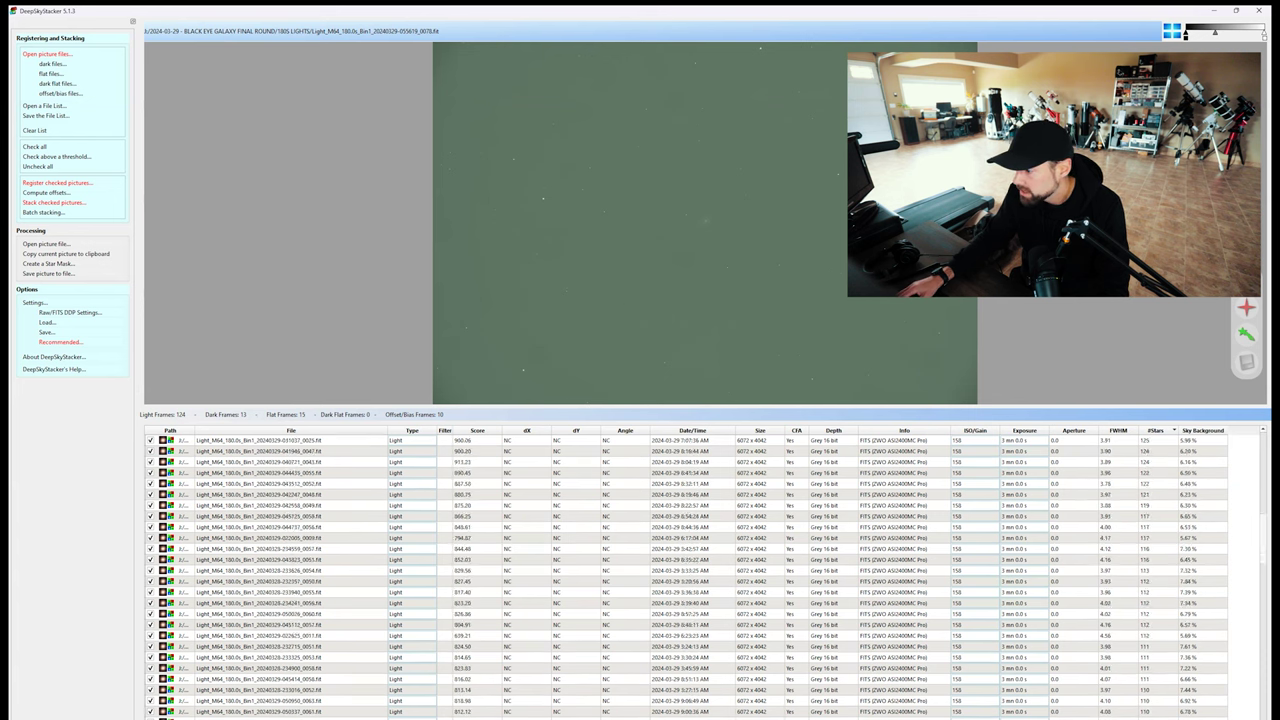
{"action": "scroll", "coordinate": [1264, 455], "scroll_direction": "down", "scroll_amount": 10}
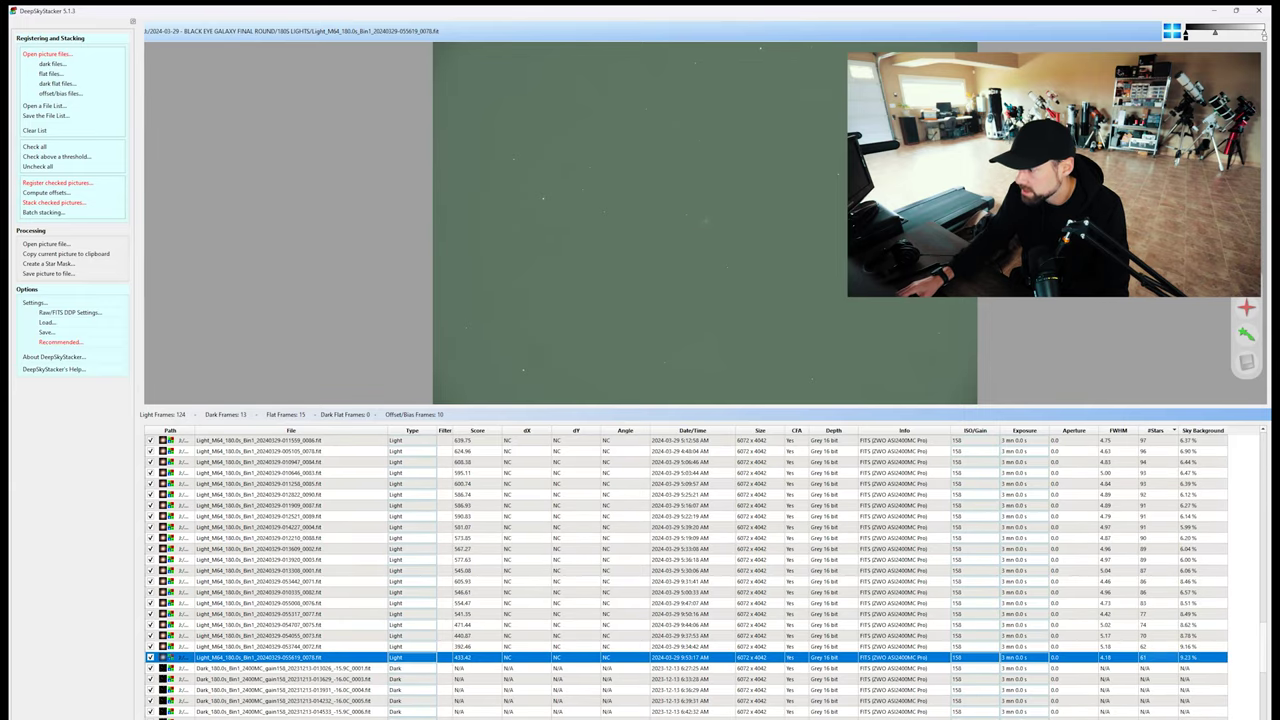
{"action": "left_click_drag", "start_coordinate": [1263, 646], "coordinate": [1263, 456]}
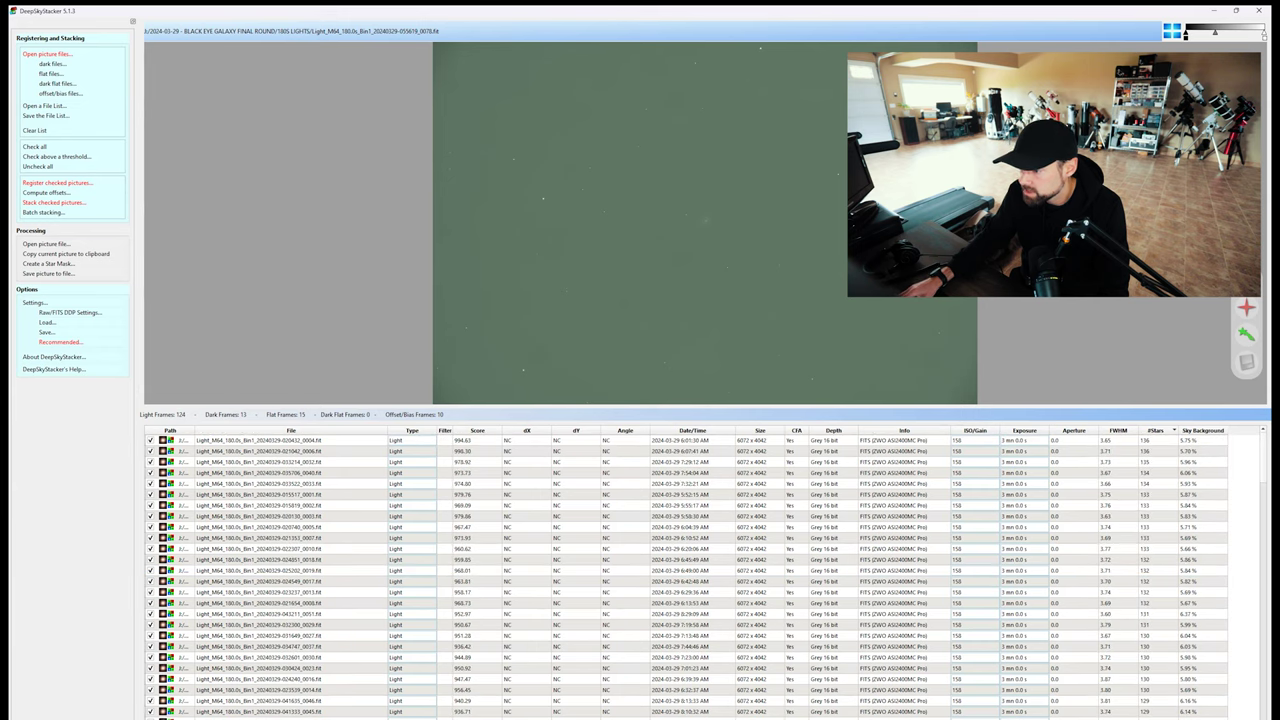
- Compare the light frame with the most stars against the one with the fewest by previewing both
{"action": "left_click", "coordinate": [290, 440]}
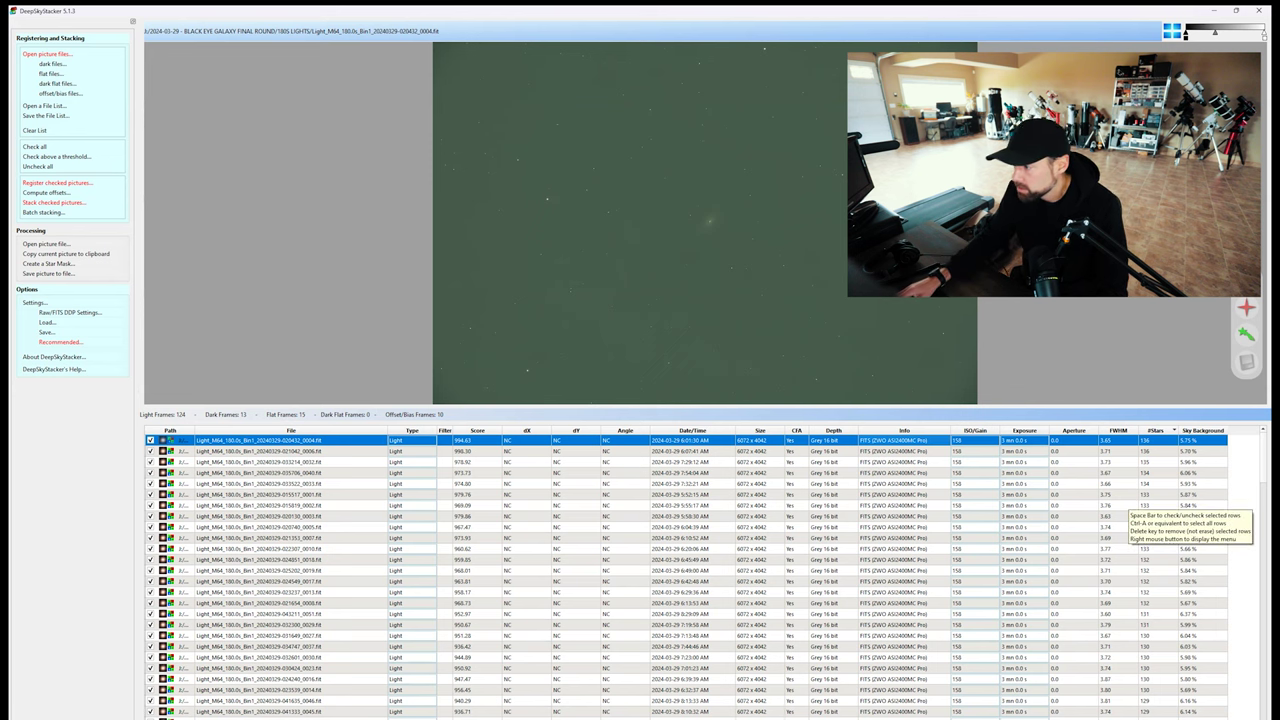
{"action": "scroll", "coordinate": [1130, 500], "scroll_direction": "down", "scroll_amount": 3}
{"action": "scroll", "coordinate": [687, 575], "scroll_direction": "down", "scroll_amount": 20}
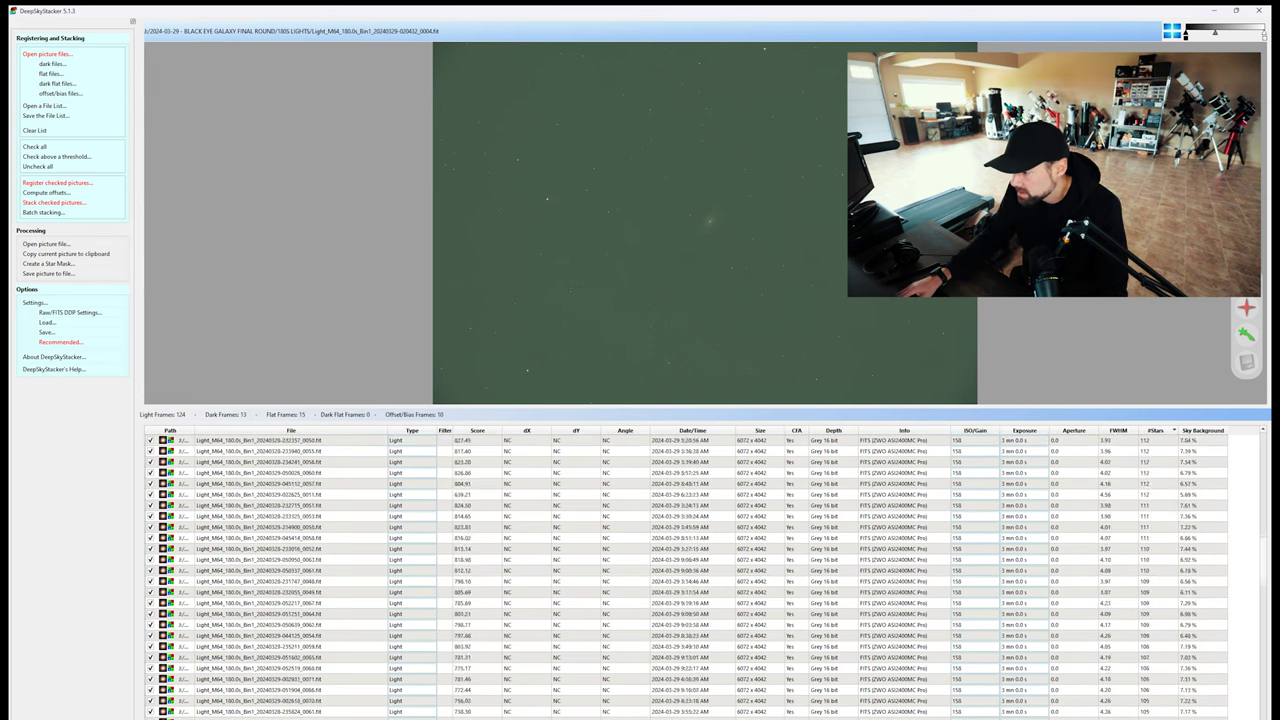
{"action": "scroll", "coordinate": [690, 575], "scroll_direction": "down", "scroll_amount": 7}
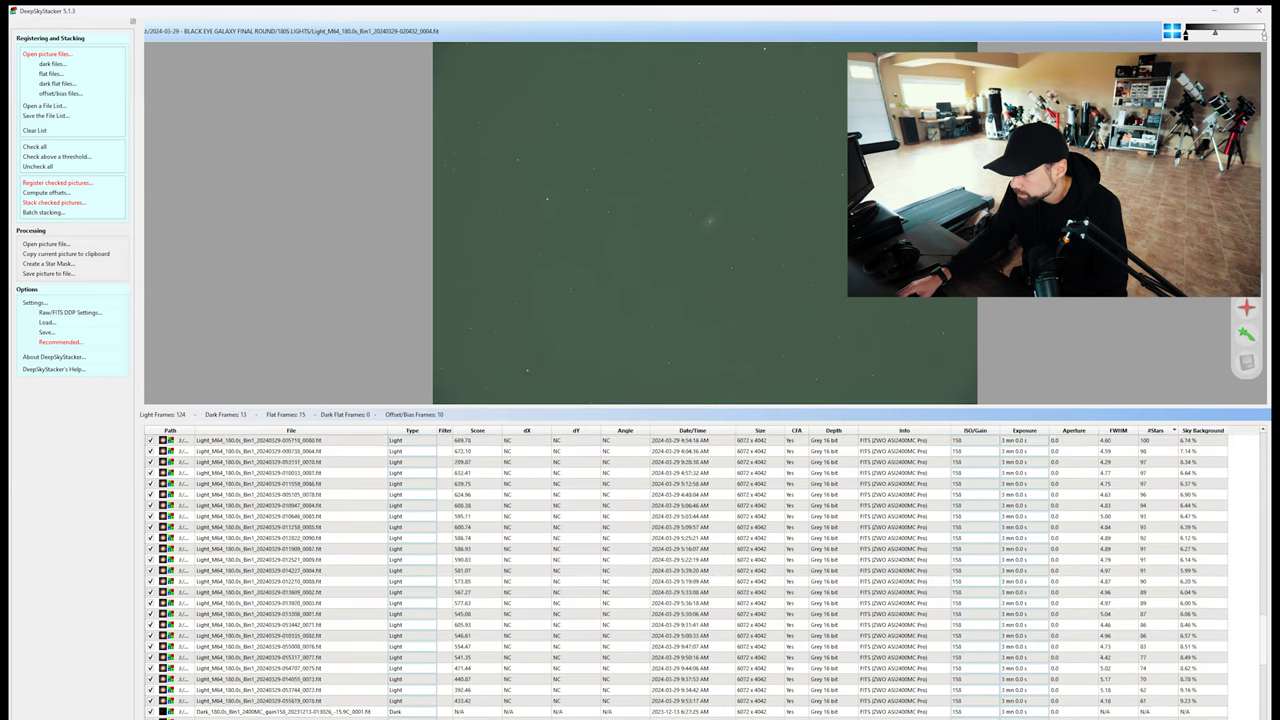
{"action": "left_click", "coordinate": [687, 657]}
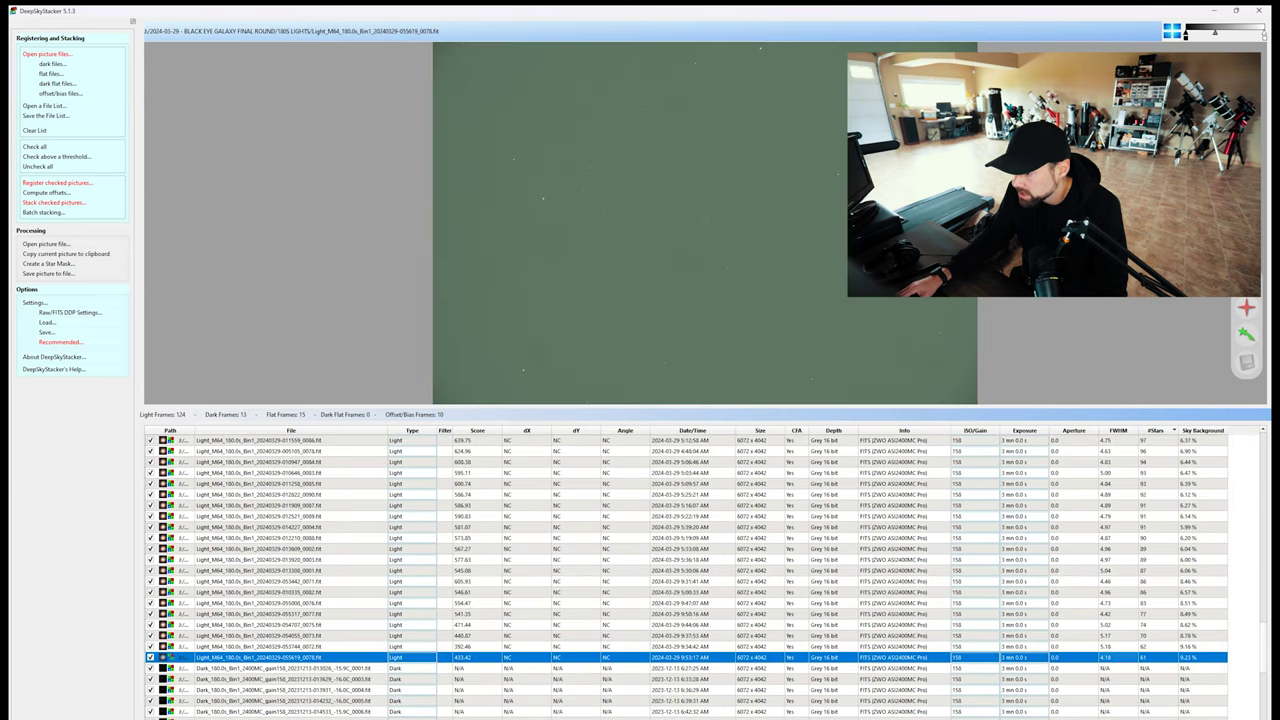
- Remove the four consecutive light frames with star counts from 77 down to 62 from the list
{"action": "left_click_drag", "start_coordinate": [291, 613], "coordinate": [291, 624]}
{"action": "key", "text": "shift+Down"}
{"action": "key", "text": "shift+Down"}
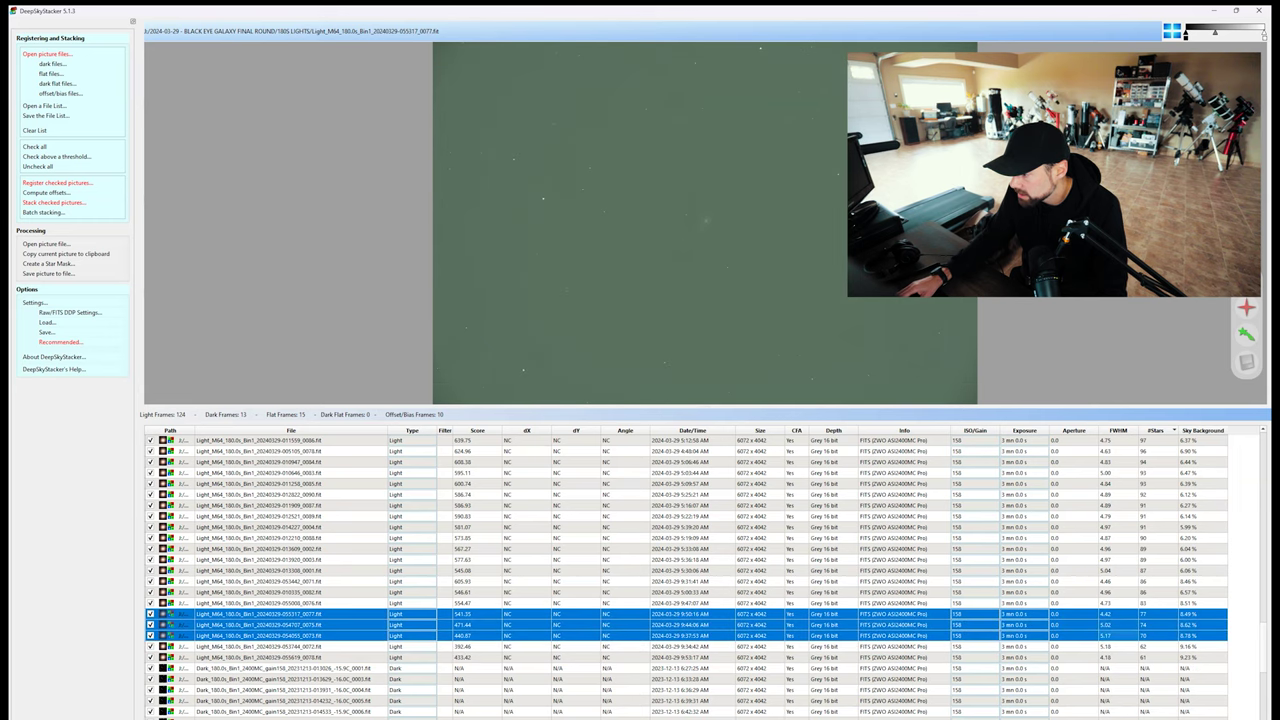
{"action": "right_click", "coordinate": [1114, 640]}
{"action": "left_click", "coordinate": [1135, 680]}
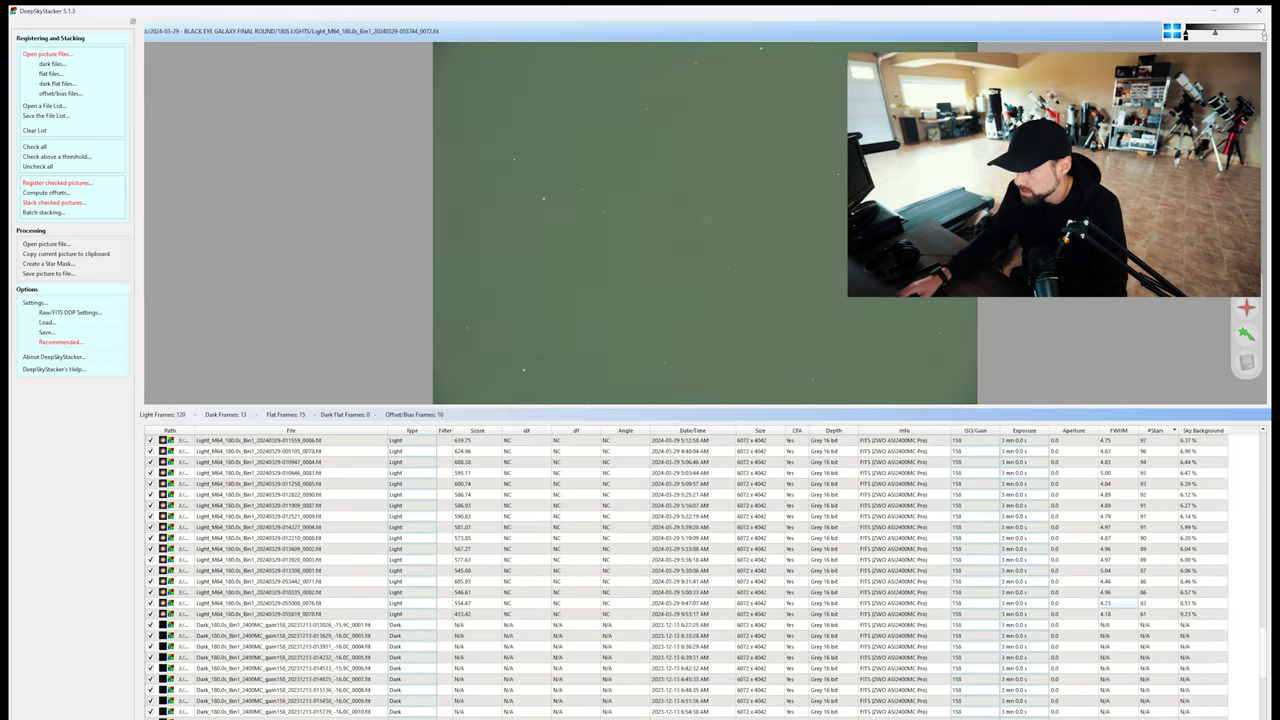